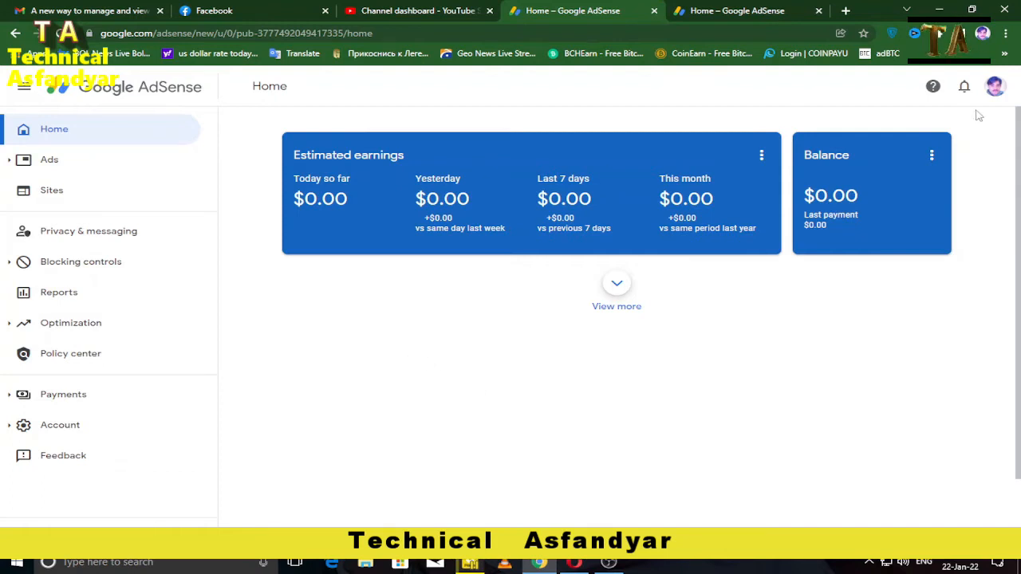
- Open AdSense through the sign-in link in the YouTube earnings email, close that duplicate tab, and return to the existing AdSense tab
{"action": "left_click", "coordinate": [92, 11]}
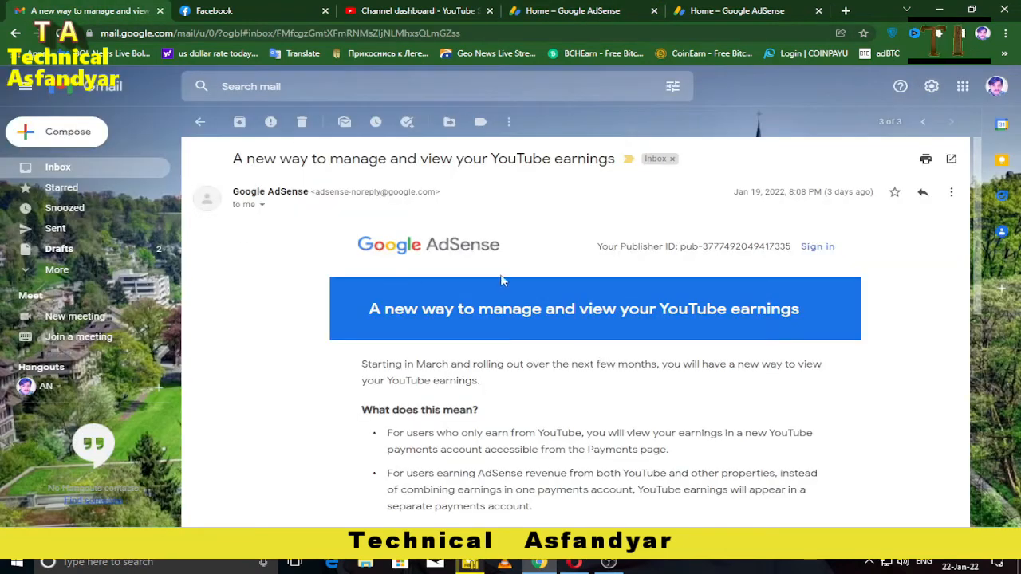
{"action": "left_click", "coordinate": [813, 249]}
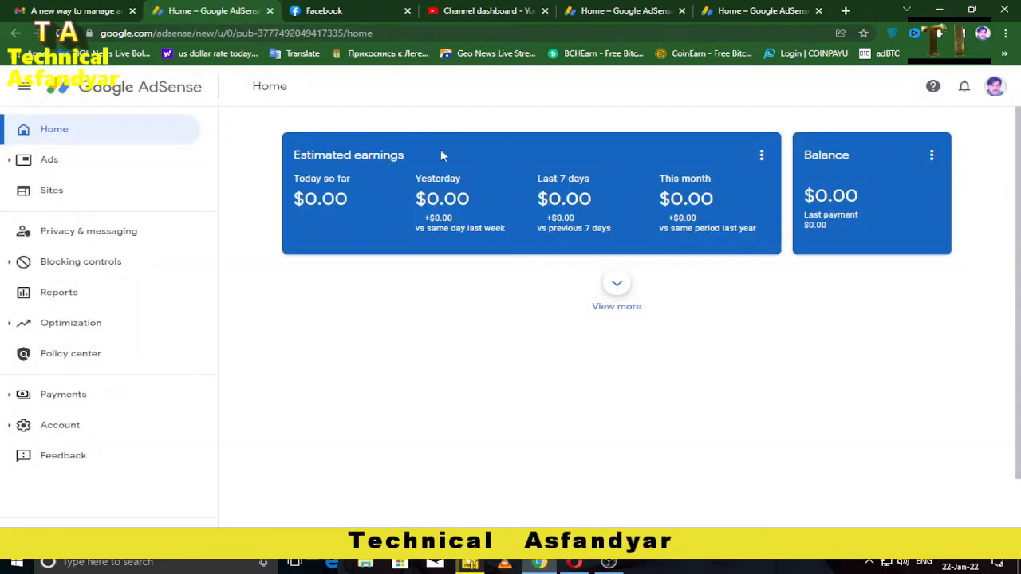
{"action": "left_click", "coordinate": [269, 11]}
{"action": "left_click", "coordinate": [511, 10]}
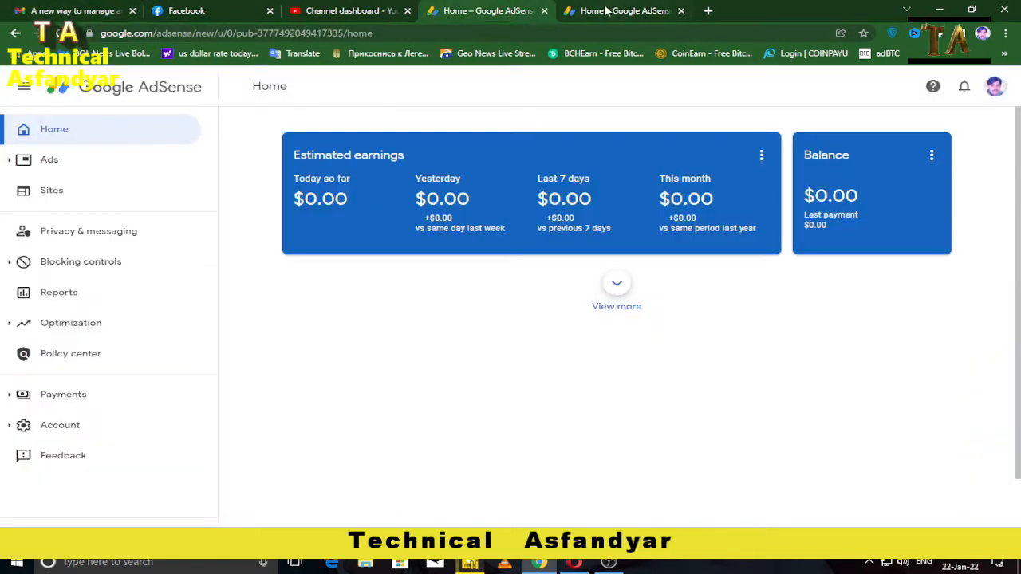
- Open the payments settings and go to tax info management for the United States tax info entry
{"action": "left_click", "coordinate": [78, 397]}
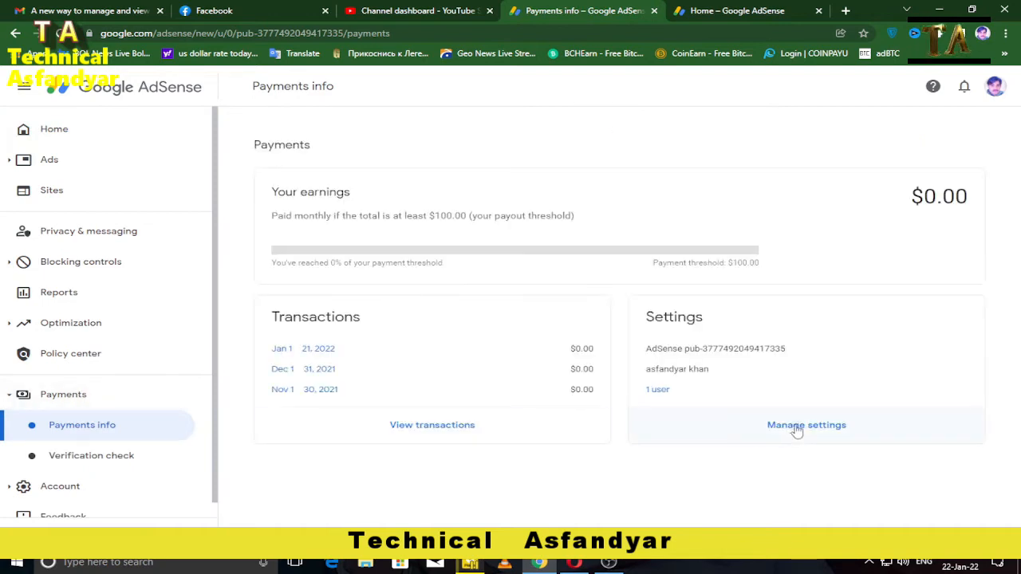
{"action": "left_click", "coordinate": [795, 427]}
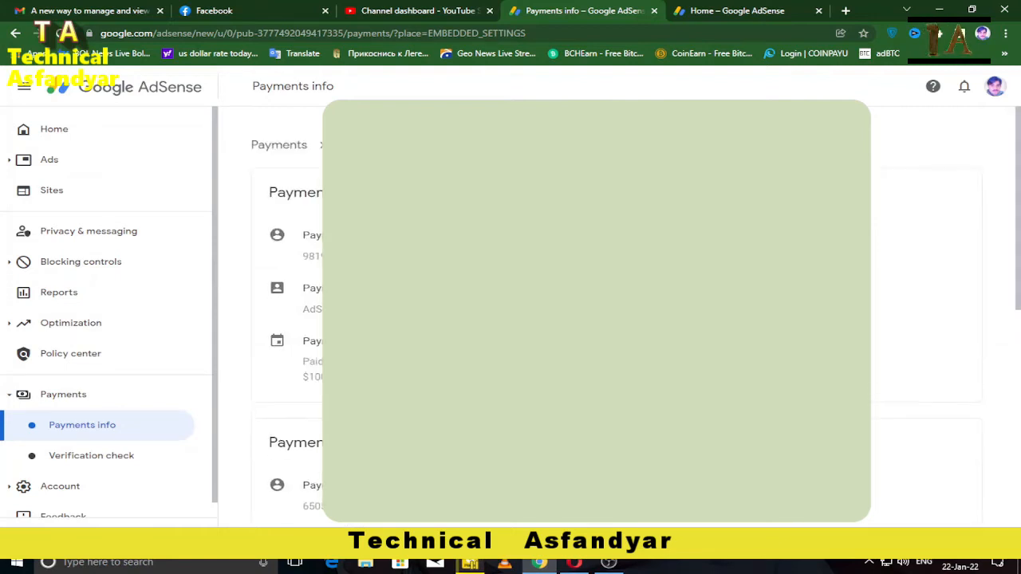
{"action": "scroll", "coordinate": [616, 319], "scroll_direction": "down", "scroll_amount": 1}
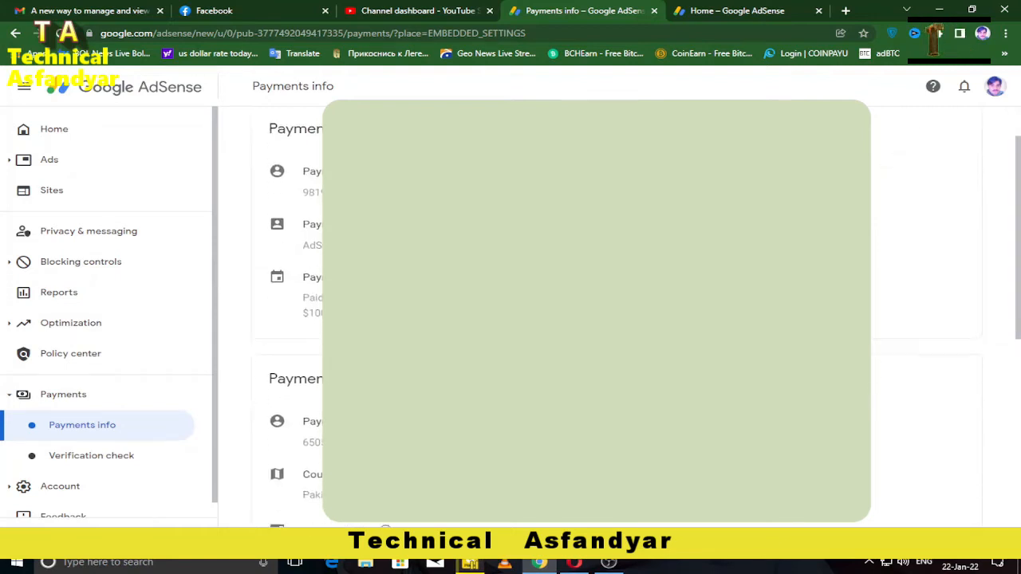
{"action": "scroll", "coordinate": [925, 319], "scroll_direction": "down", "scroll_amount": 1}
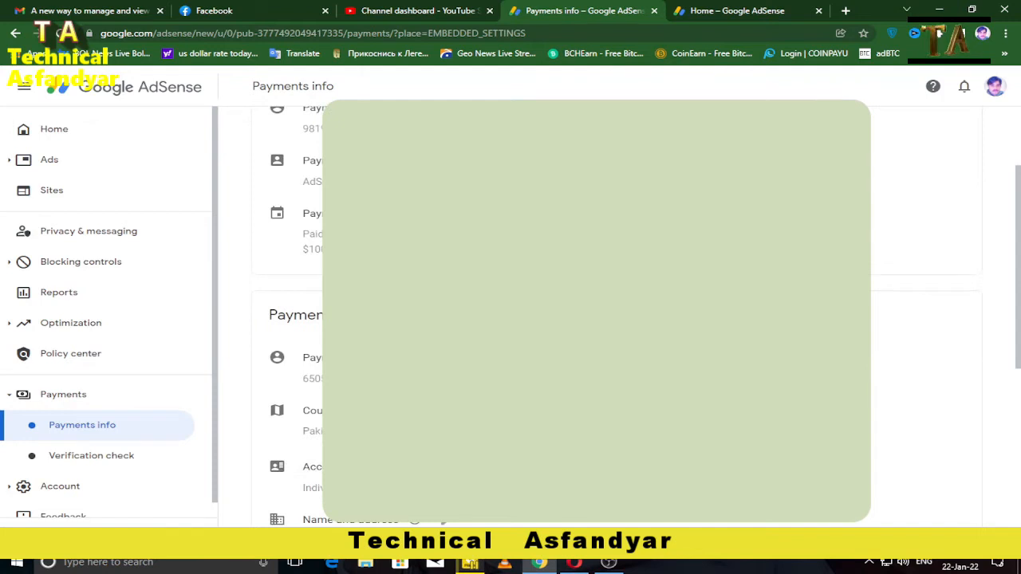
{"action": "scroll", "coordinate": [615, 319], "scroll_direction": "down", "scroll_amount": 5}
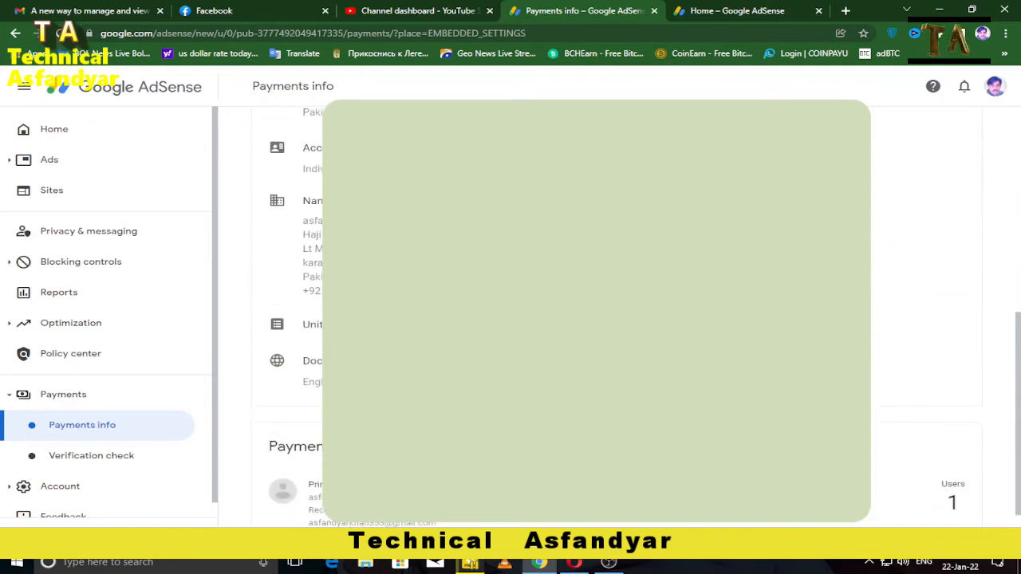
{"action": "scroll", "coordinate": [925, 319], "scroll_direction": "up", "scroll_amount": 5}
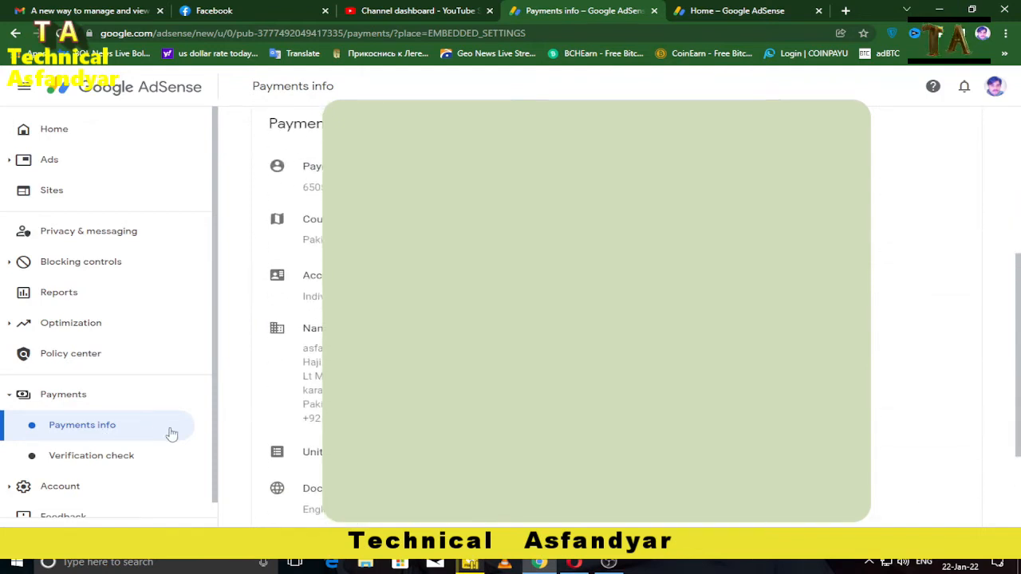
{"action": "scroll", "coordinate": [310, 391], "scroll_direction": "down", "scroll_amount": 2}
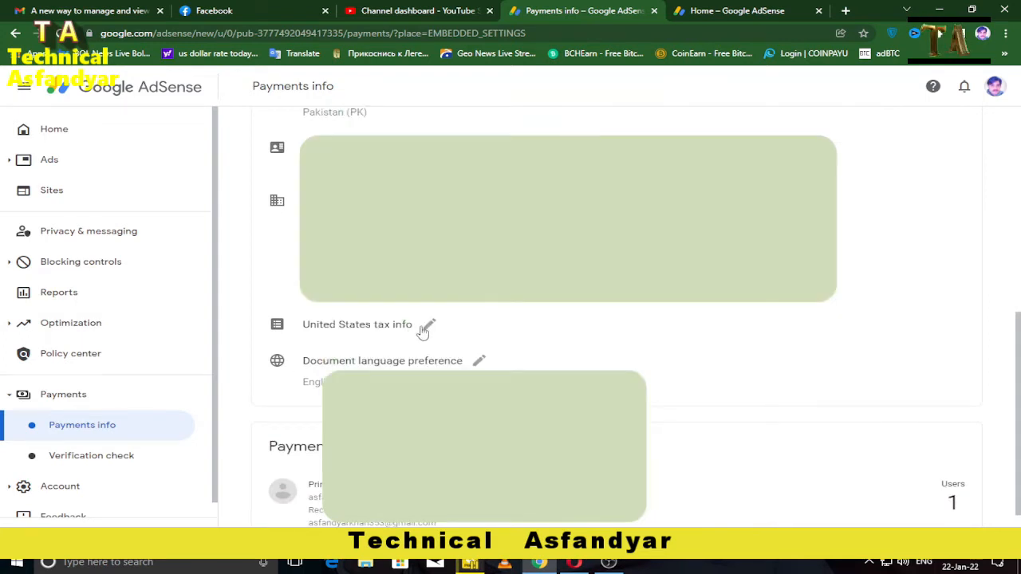
{"action": "left_click", "coordinate": [429, 325]}
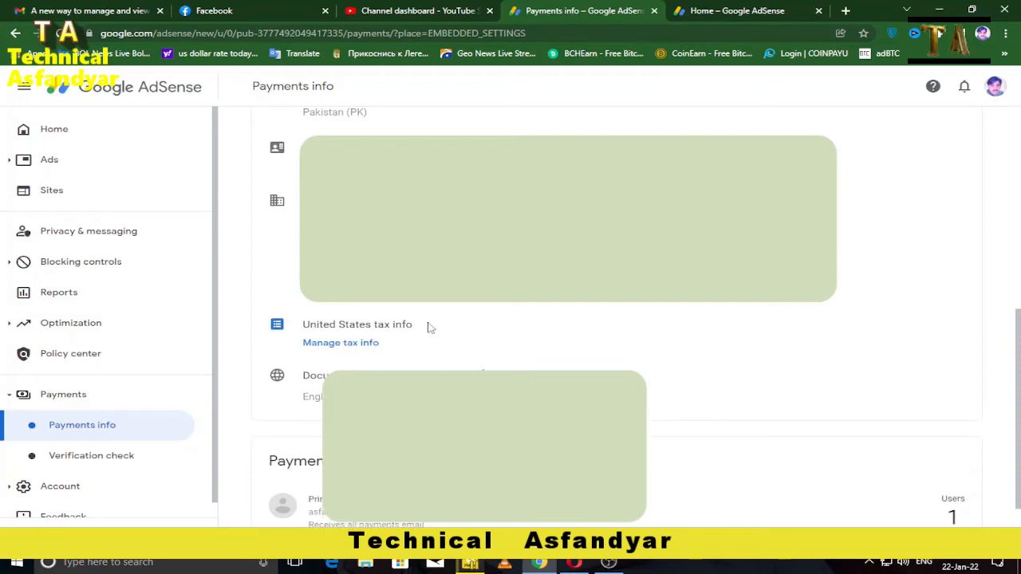
{"action": "left_click", "coordinate": [353, 343]}
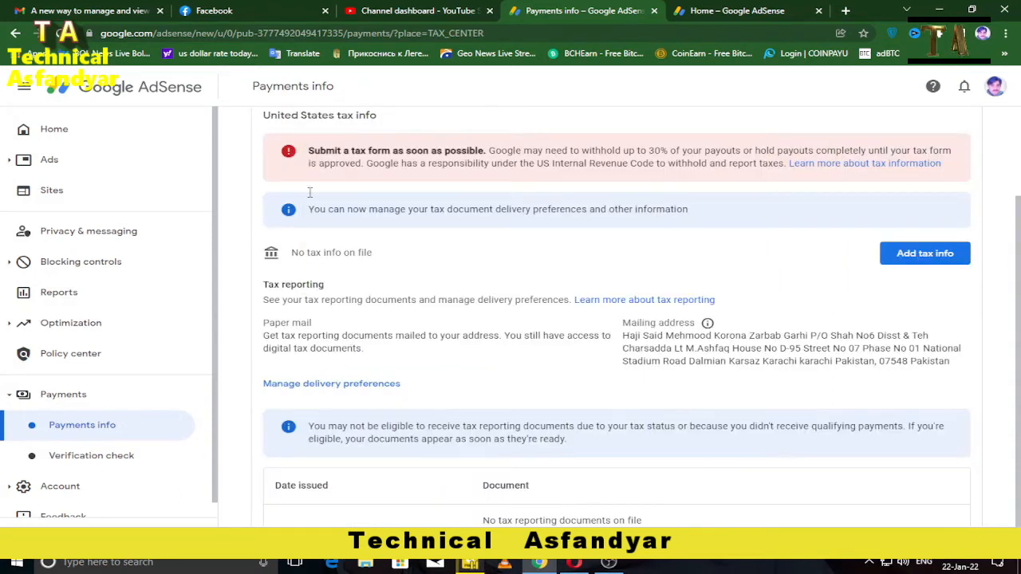
- Start adding a United States tax form and verify the account by entering the account password
{"action": "left_click", "coordinate": [940, 255]}
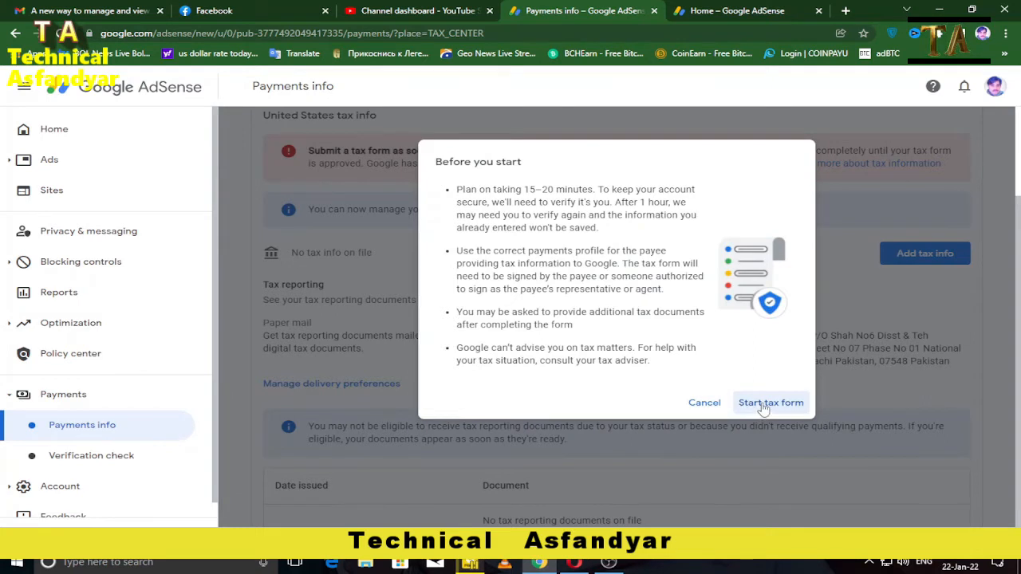
{"action": "left_click", "coordinate": [789, 406]}
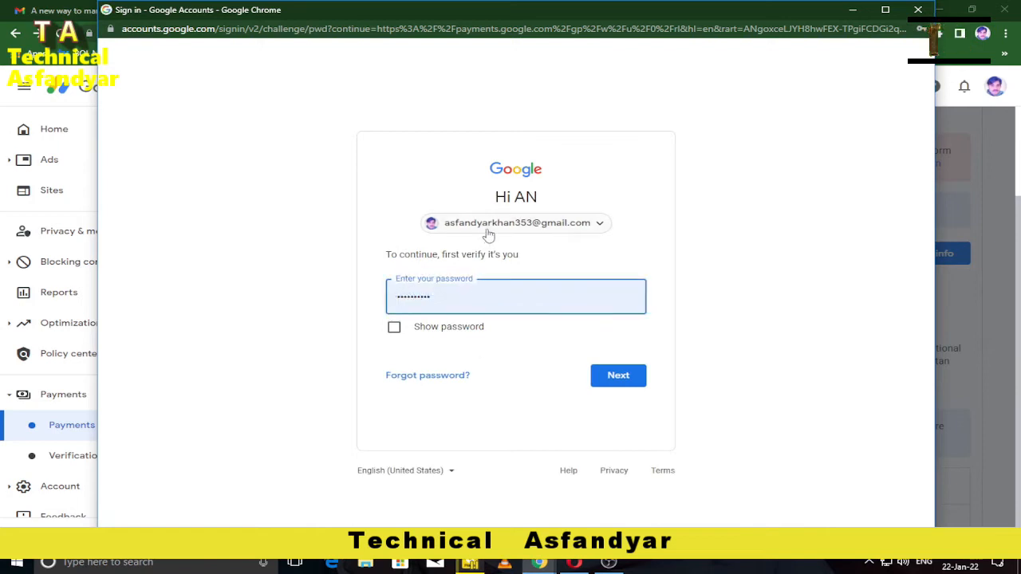
{"action": "left_click", "coordinate": [497, 307]}
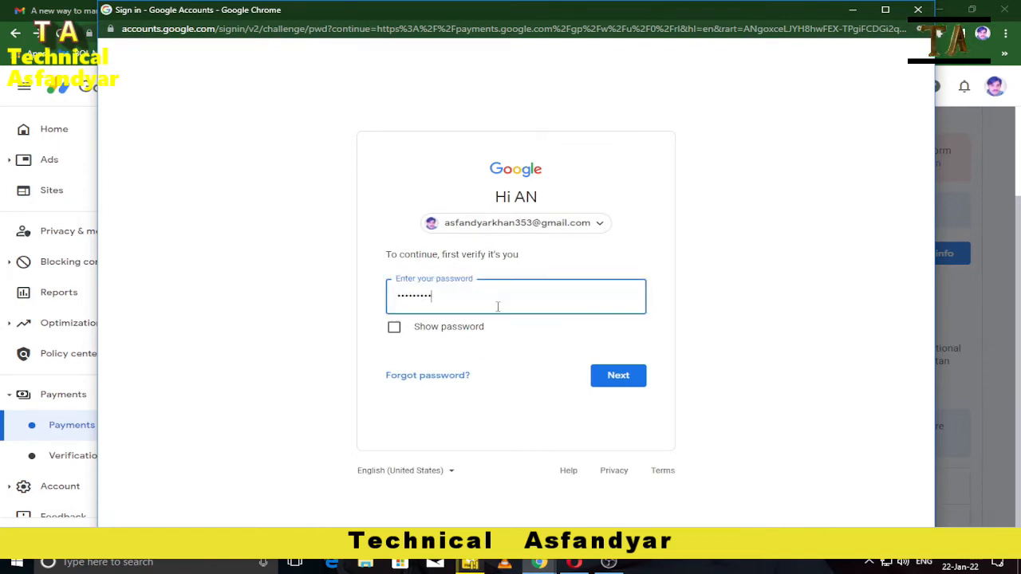
{"action": "key", "text": "BackSpace"}
{"action": "key", "text": "BackSpace"}
{"action": "key", "text": "BackSpace"}
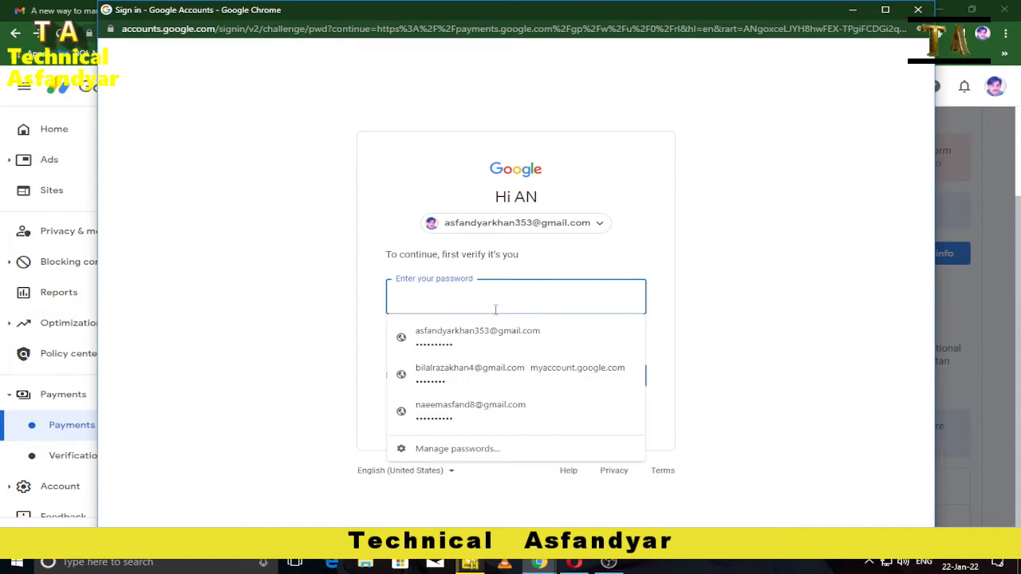
{"action": "type", "text": "********"}
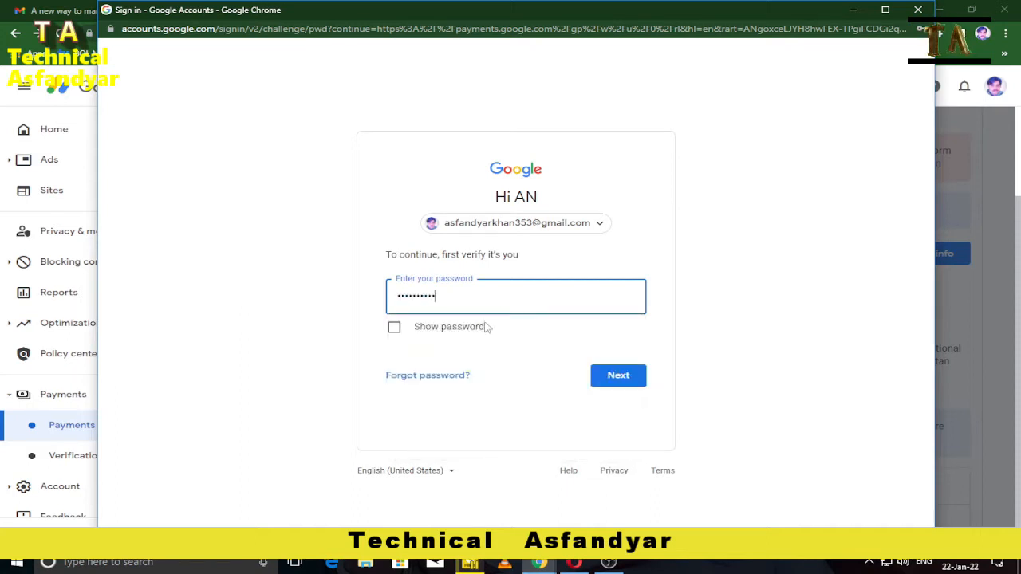
{"action": "left_click", "coordinate": [597, 368]}
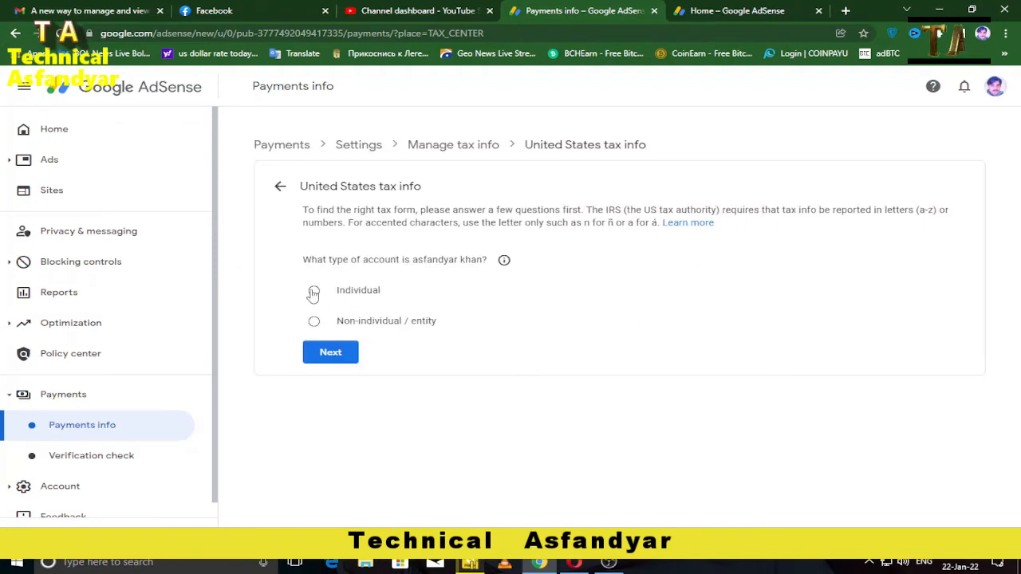
- Answer Individual for account type and No for US citizenship or residency, choose W-8BEN, and start that form
{"action": "left_click", "coordinate": [330, 355]}
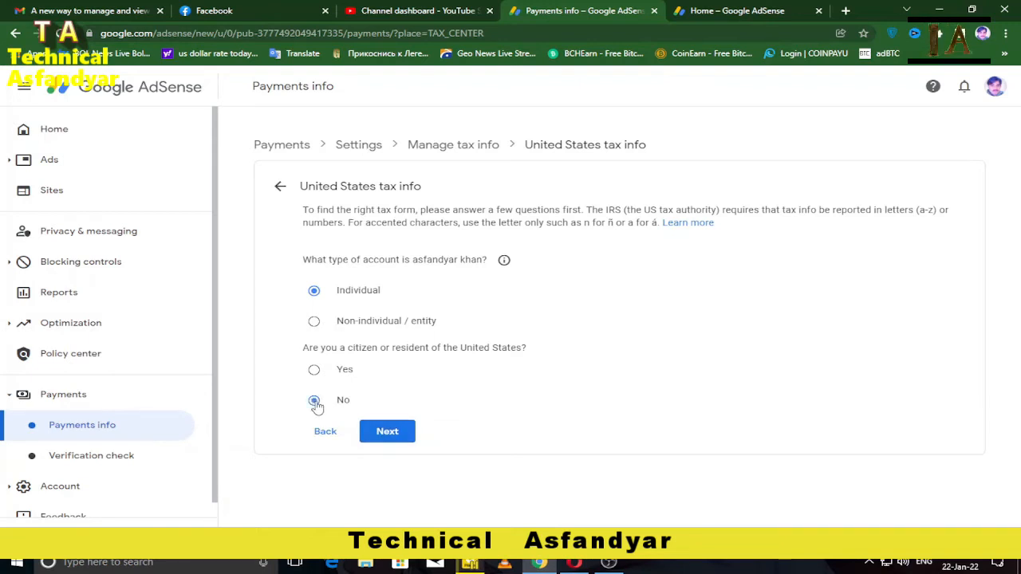
{"action": "left_click", "coordinate": [394, 431]}
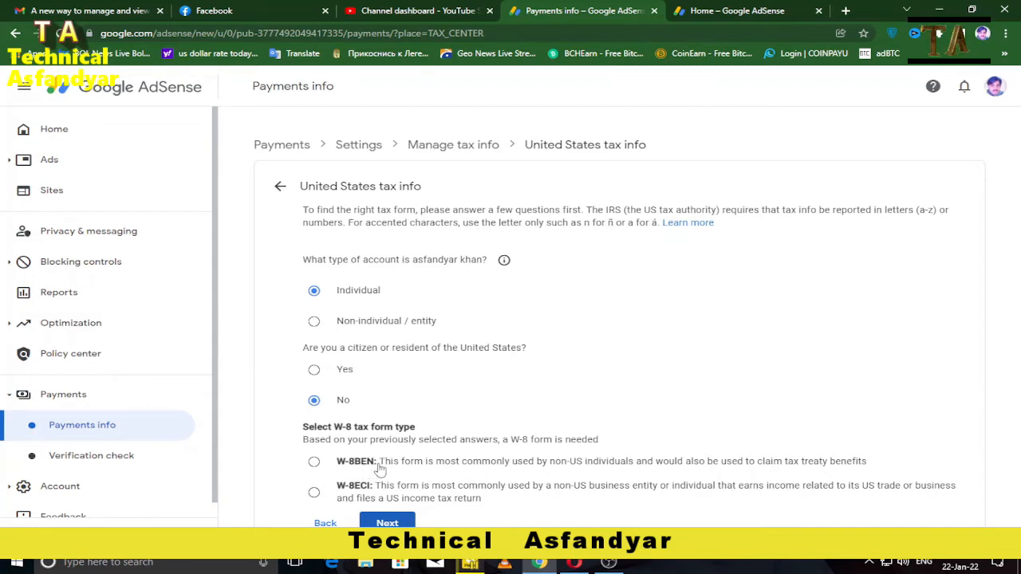
{"action": "left_click", "coordinate": [315, 463]}
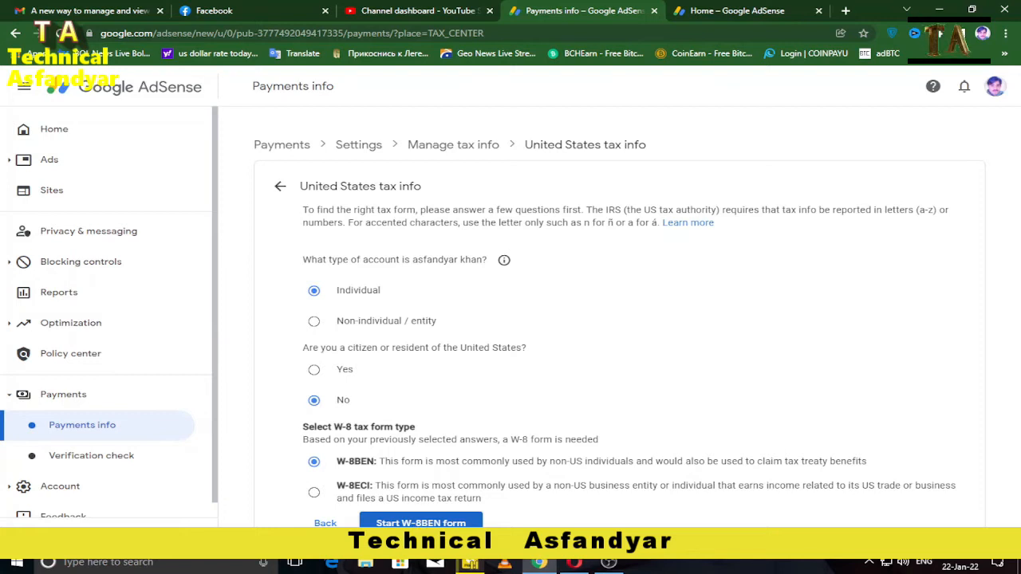
{"action": "left_click", "coordinate": [431, 523]}
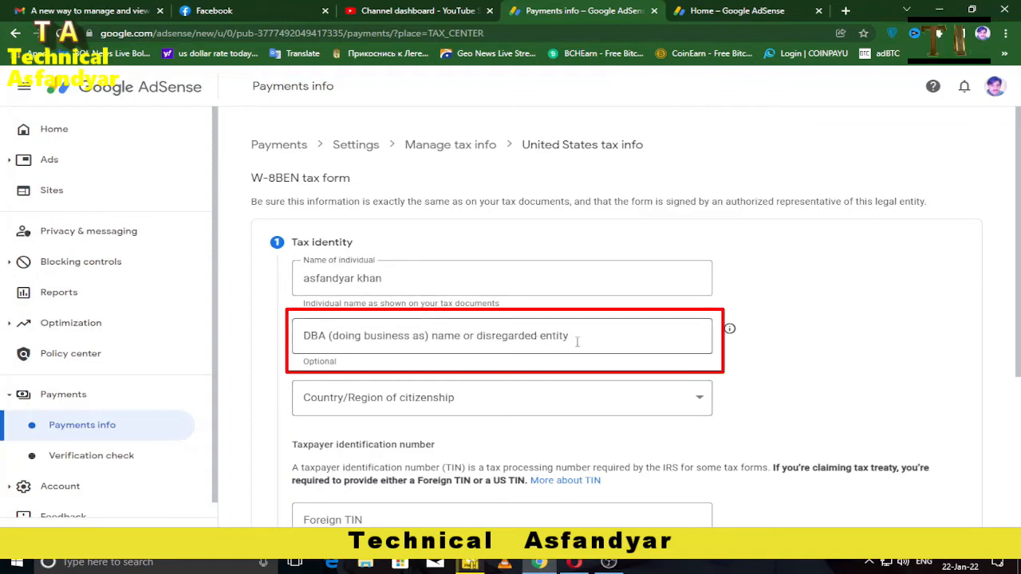
- Set the country/region of citizenship to Pakistan in the Tax identity section
{"action": "left_click", "coordinate": [615, 402]}
{"action": "scroll", "coordinate": [460, 351], "scroll_direction": "down", "scroll_amount": 1}
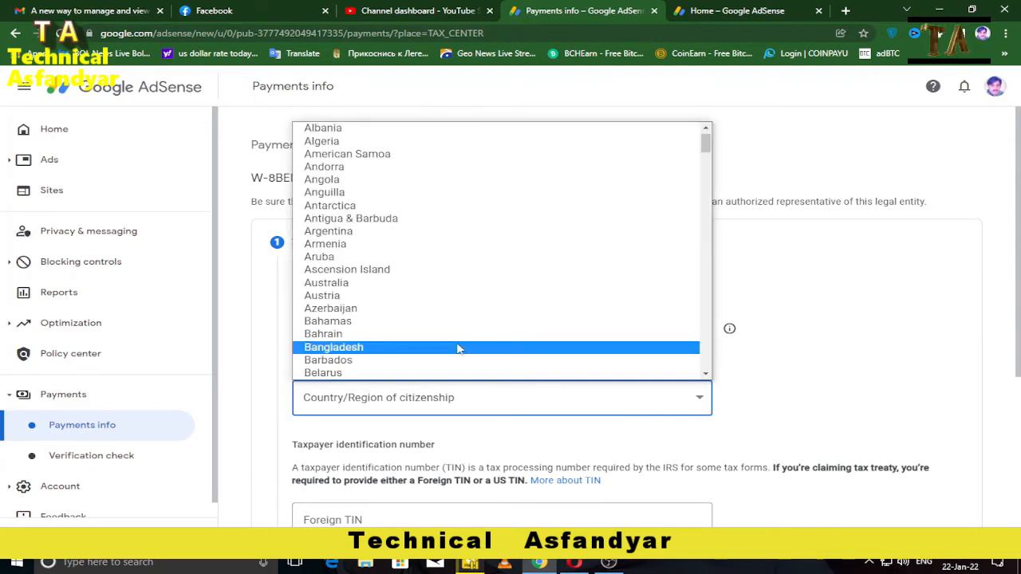
{"action": "key", "text": "p"}
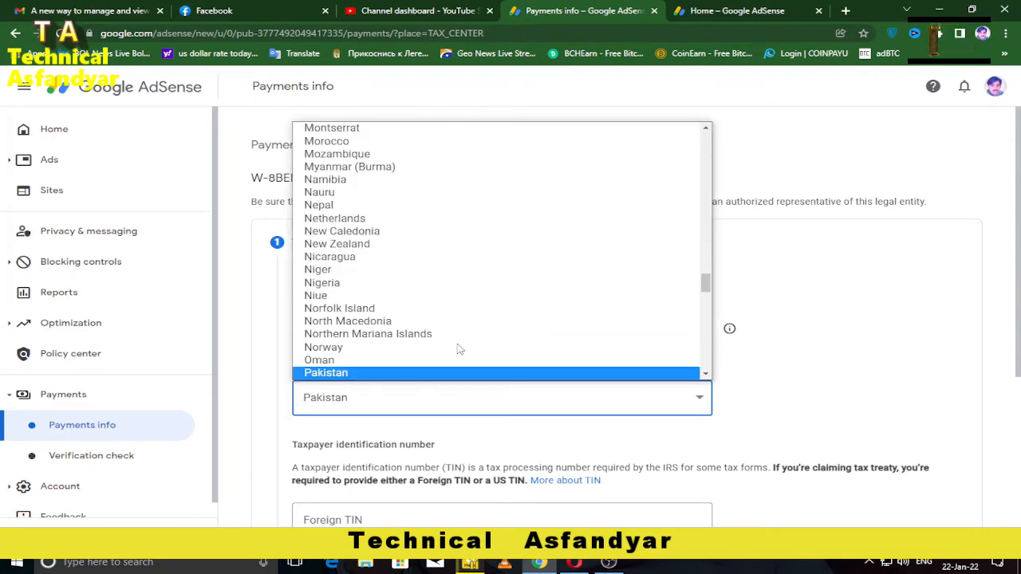
{"action": "left_click", "coordinate": [370, 373]}
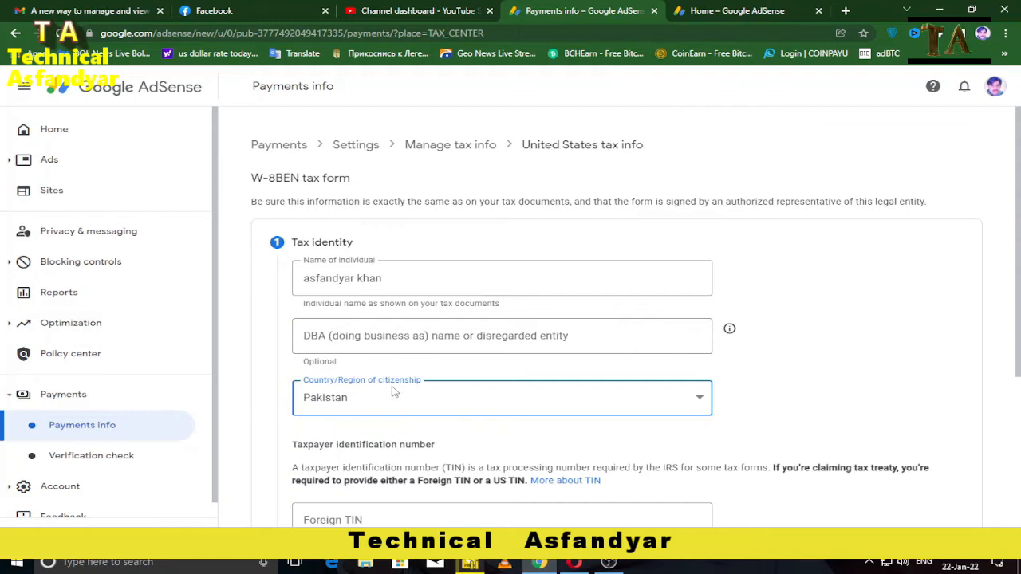
- Enter the taxpayer's identification number as the Foreign TIN
{"action": "scroll", "coordinate": [515, 407], "scroll_direction": "down", "scroll_amount": 2}
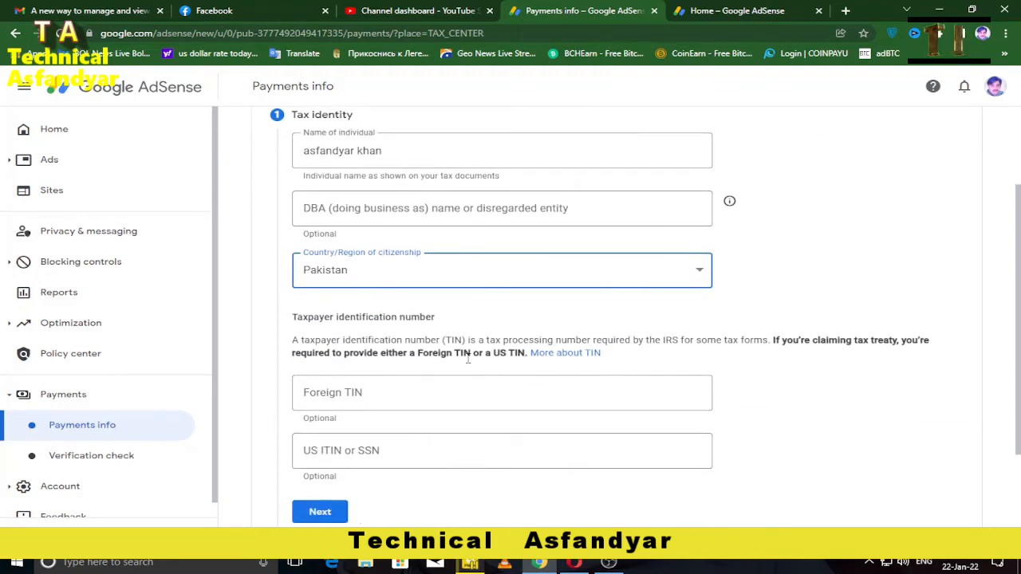
{"action": "scroll", "coordinate": [468, 359], "scroll_direction": "down", "scroll_amount": 2}
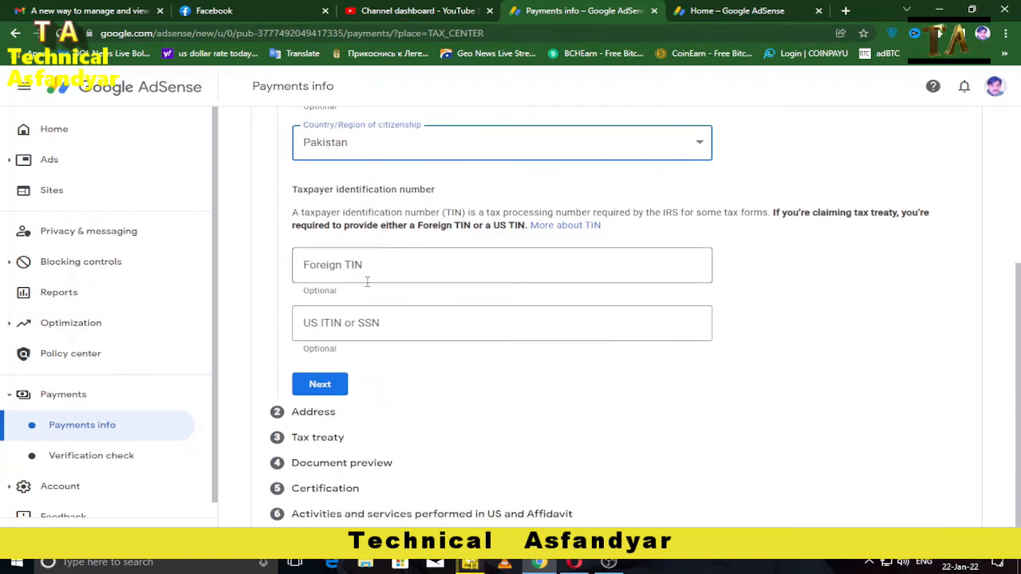
{"action": "left_click", "coordinate": [433, 269]}
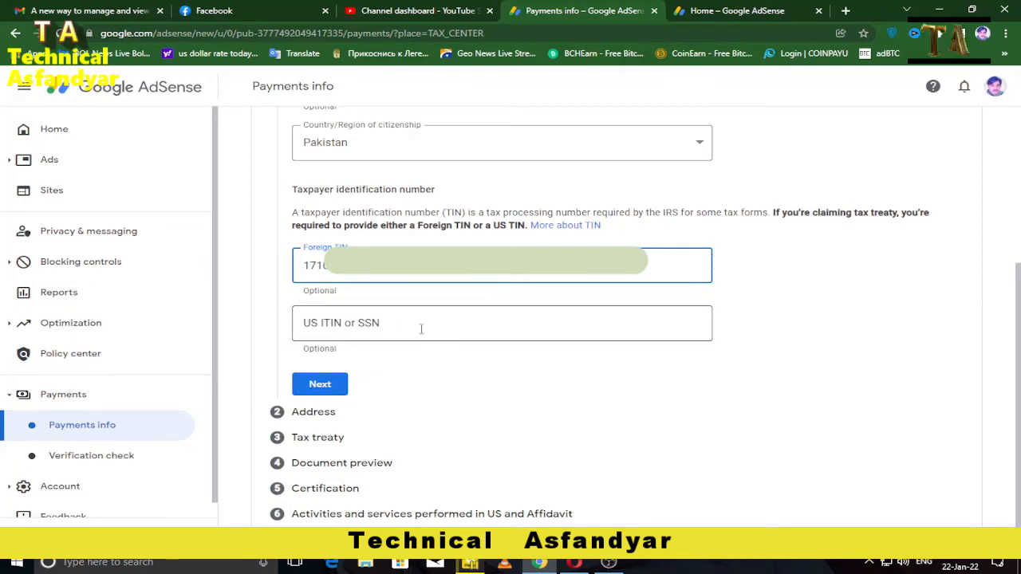
- Continue to the Address section and mark the permanent residence address as a PO Box or in-care-of address
{"action": "left_click", "coordinate": [319, 384]}
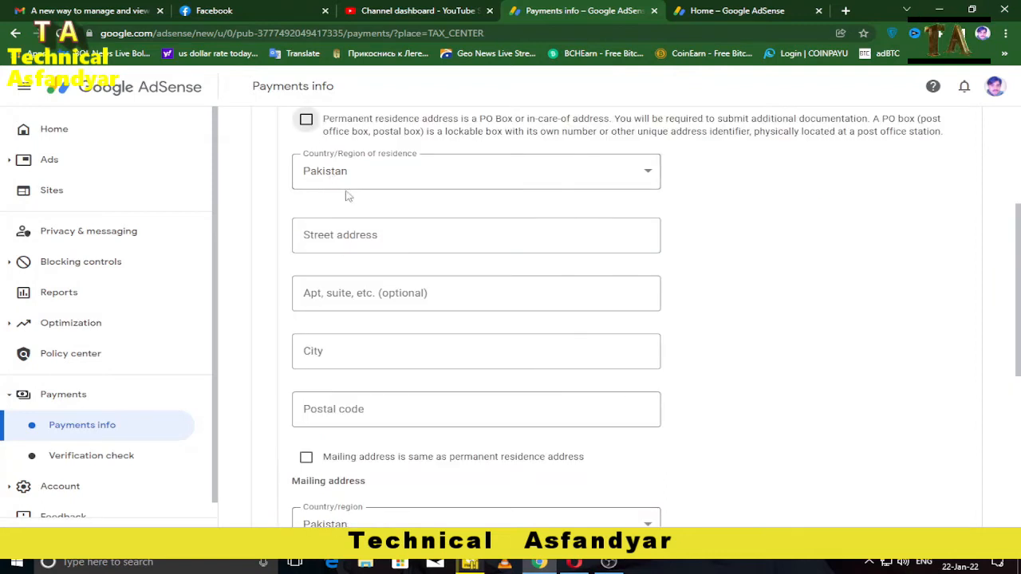
{"action": "scroll", "coordinate": [364, 245], "scroll_direction": "up", "scroll_amount": 1}
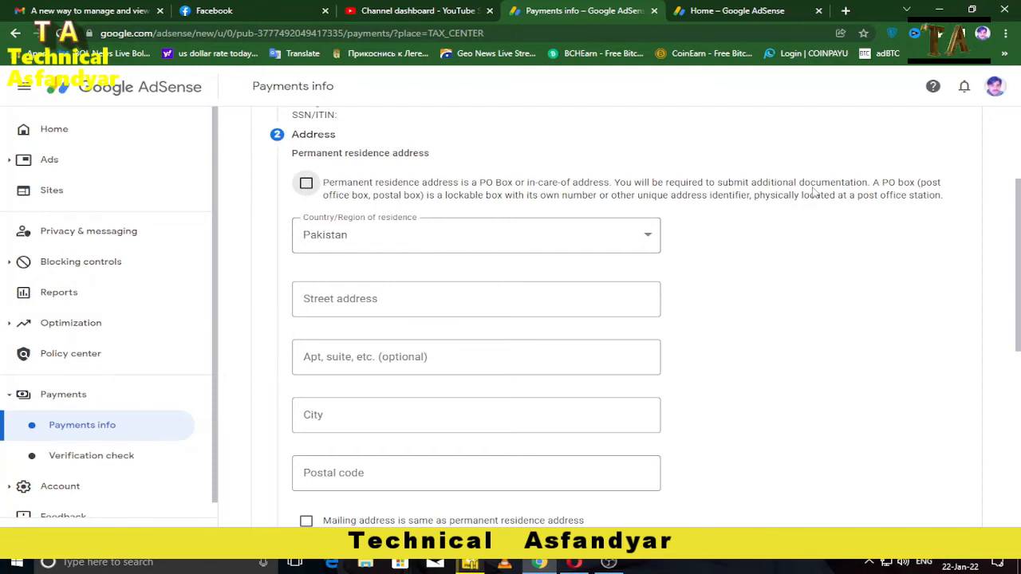
{"action": "left_click", "coordinate": [306, 184]}
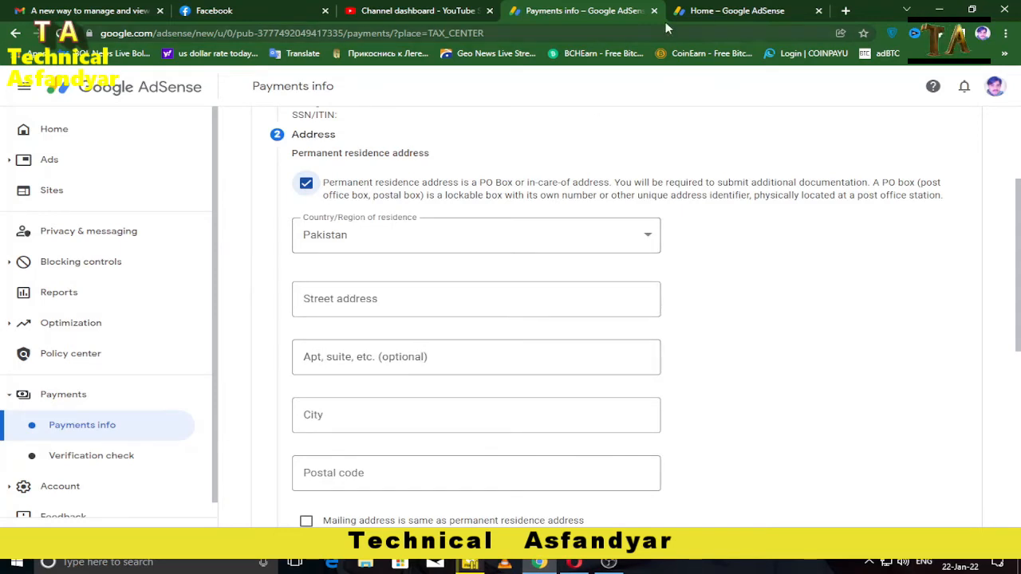
- In the other AdSense tab, open the payments profile's name and address details for reference
{"action": "left_click", "coordinate": [708, 12]}
{"action": "left_click", "coordinate": [80, 394]}
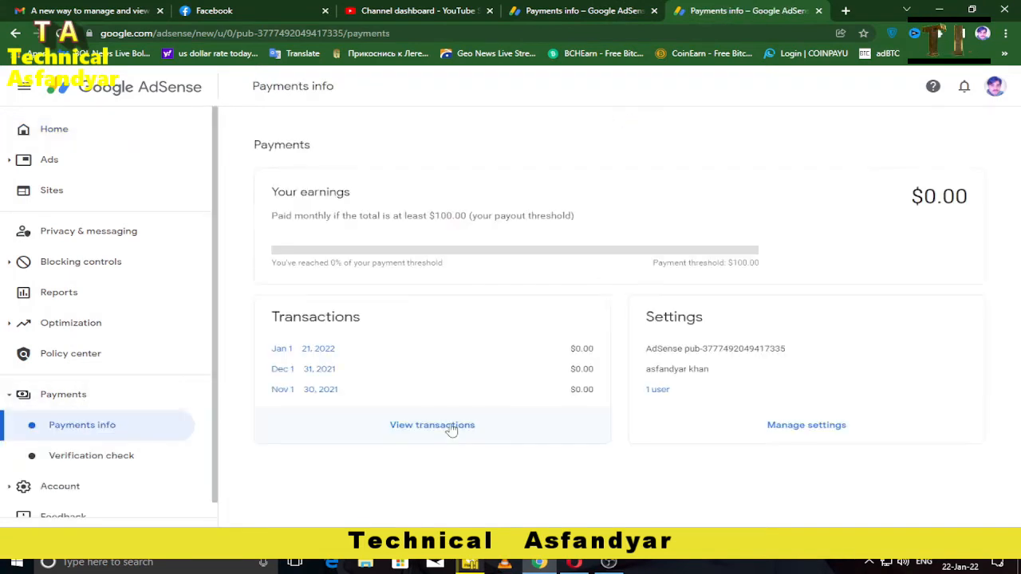
{"action": "left_click", "coordinate": [787, 427]}
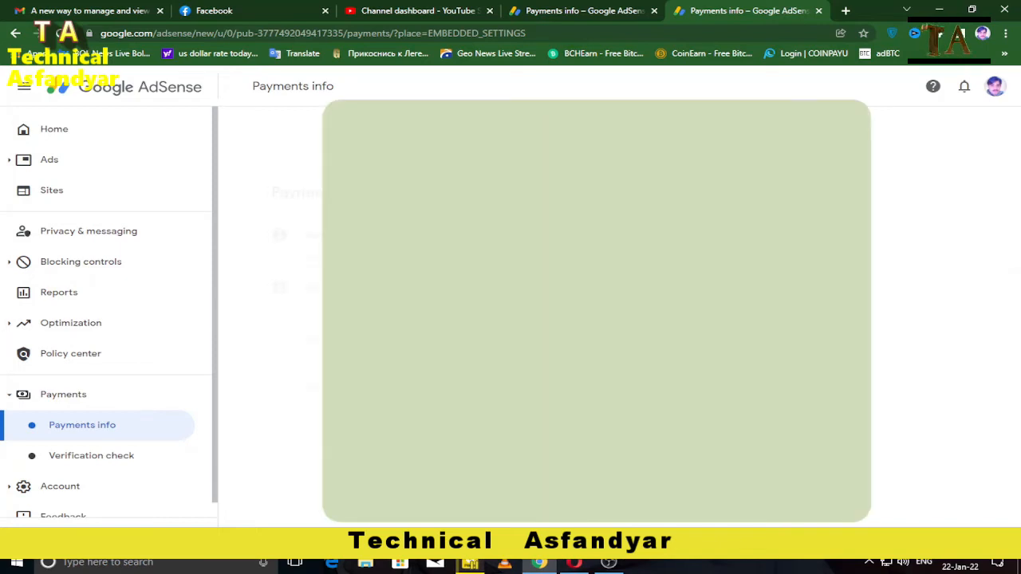
{"action": "scroll", "coordinate": [598, 319], "scroll_direction": "down", "scroll_amount": 4}
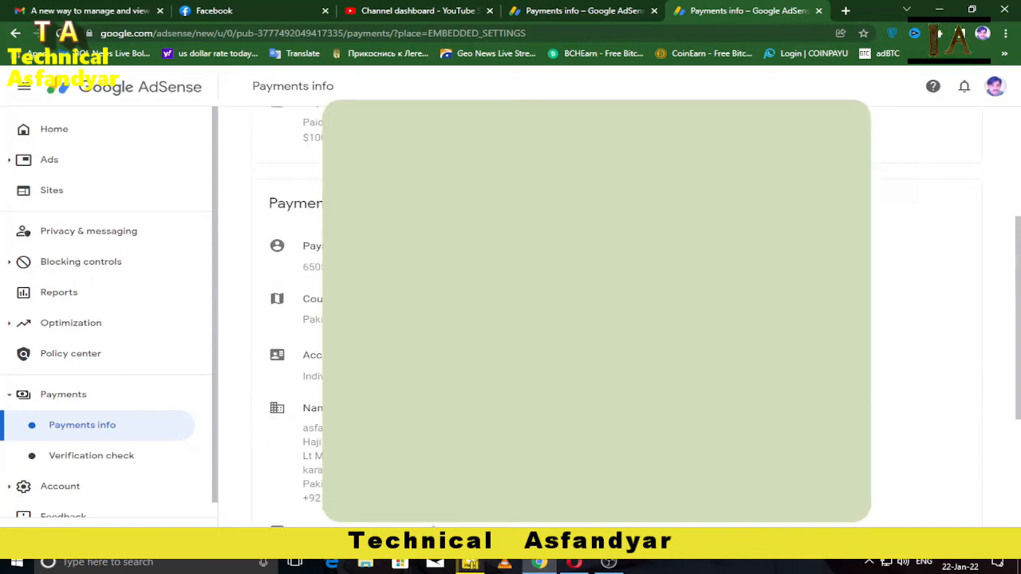
{"action": "left_click", "coordinate": [400, 327]}
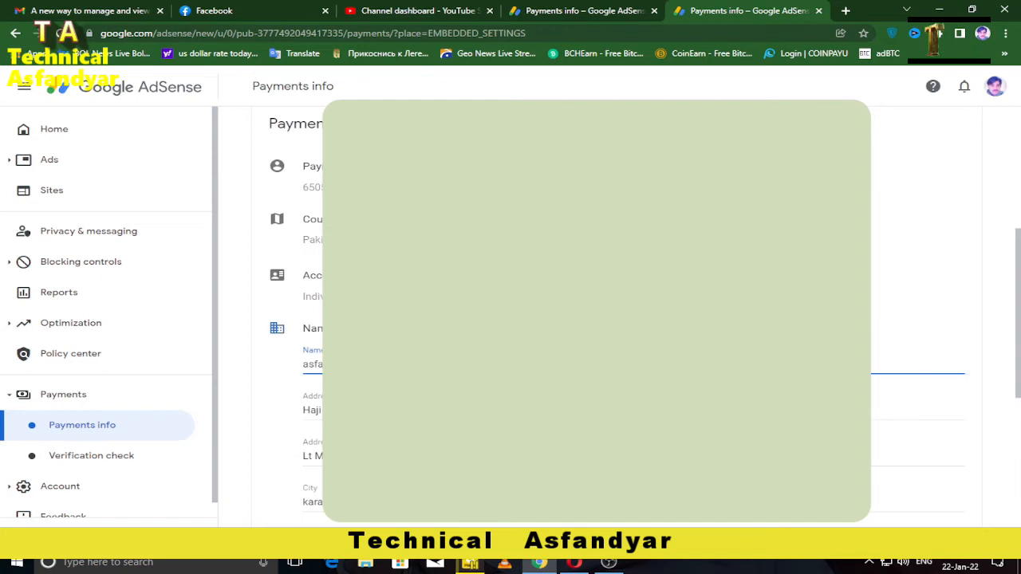
- Back in the tax form, fill in the permanent residence address, mark the mailing address as the same, and continue to Tax treaty
{"action": "key", "text": "ctrl+shift+Tab"}
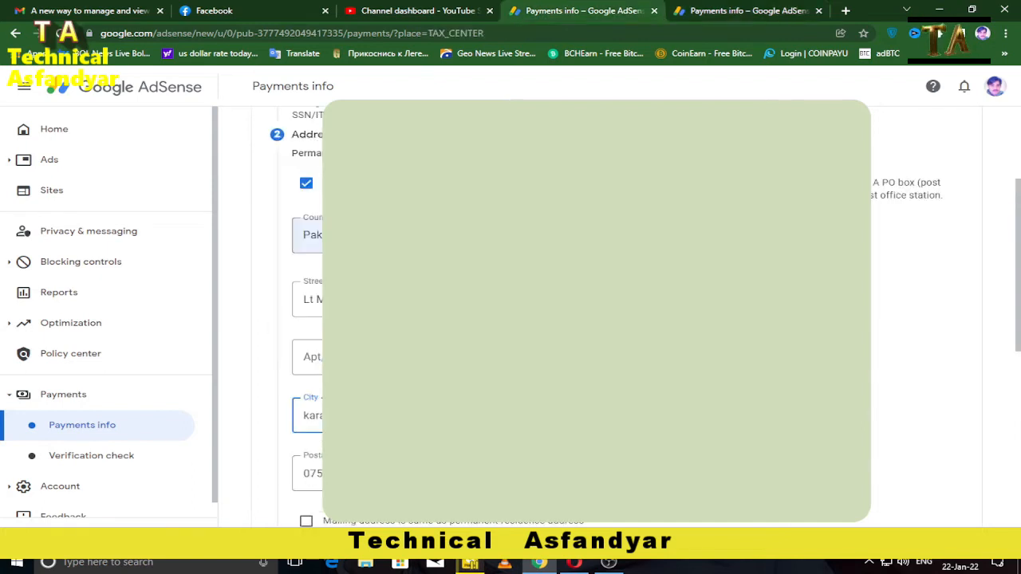
{"action": "scroll", "coordinate": [439, 481], "scroll_direction": "down", "scroll_amount": 2}
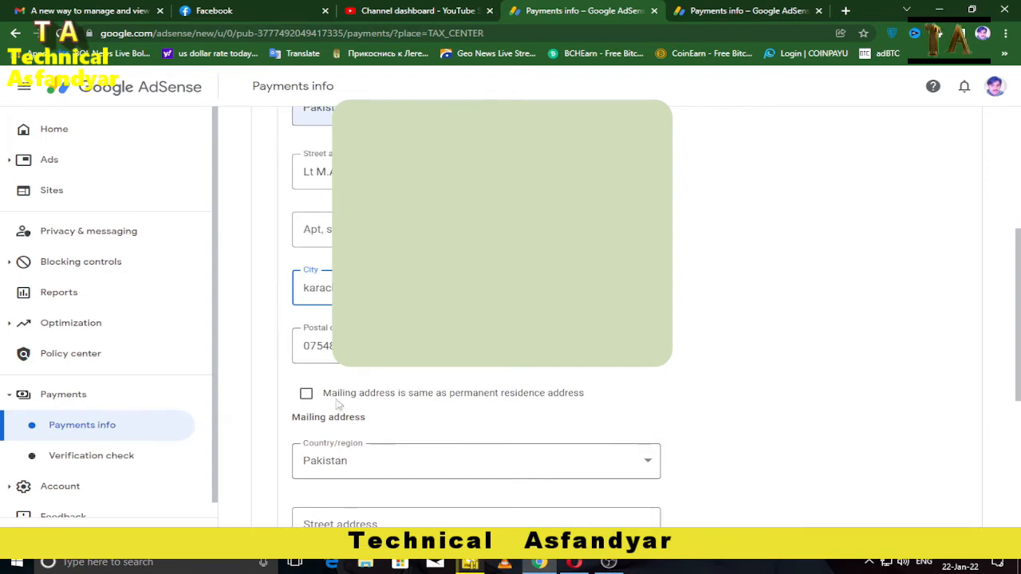
{"action": "left_click", "coordinate": [306, 394]}
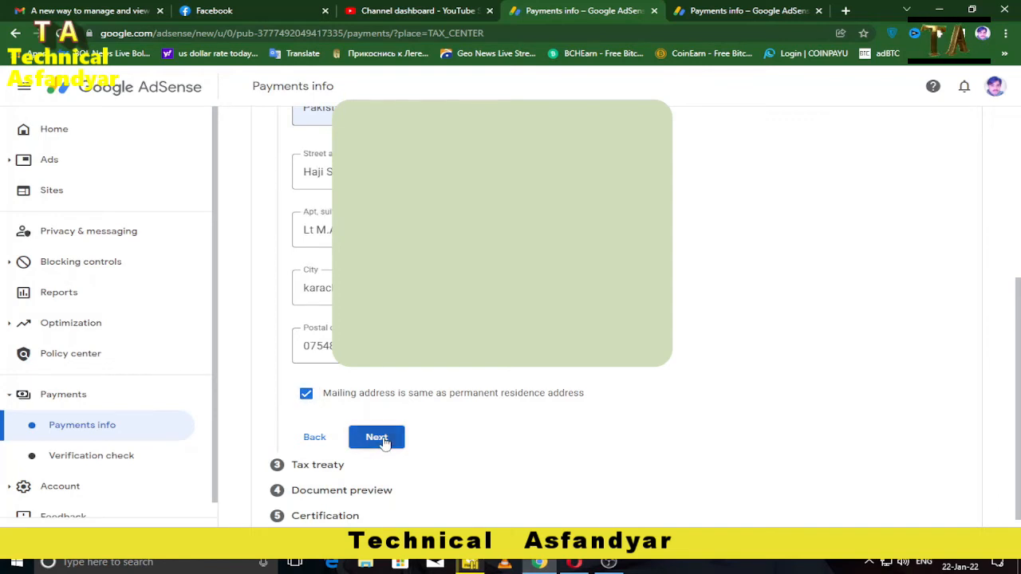
{"action": "left_click", "coordinate": [382, 439]}
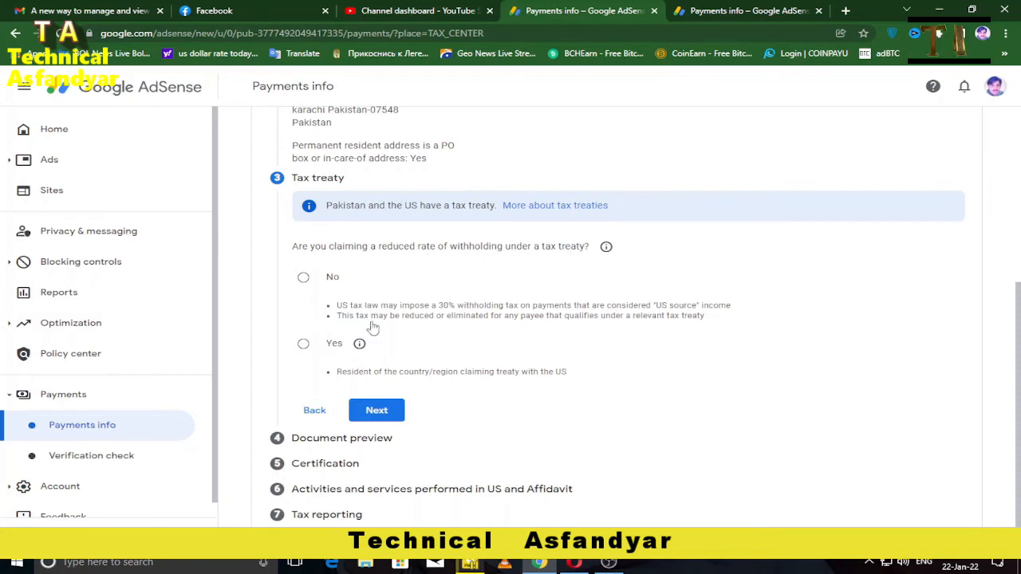
- Claim a reduced withholding rate under a tax treaty as a resident of Pakistan
{"action": "left_click", "coordinate": [303, 345]}
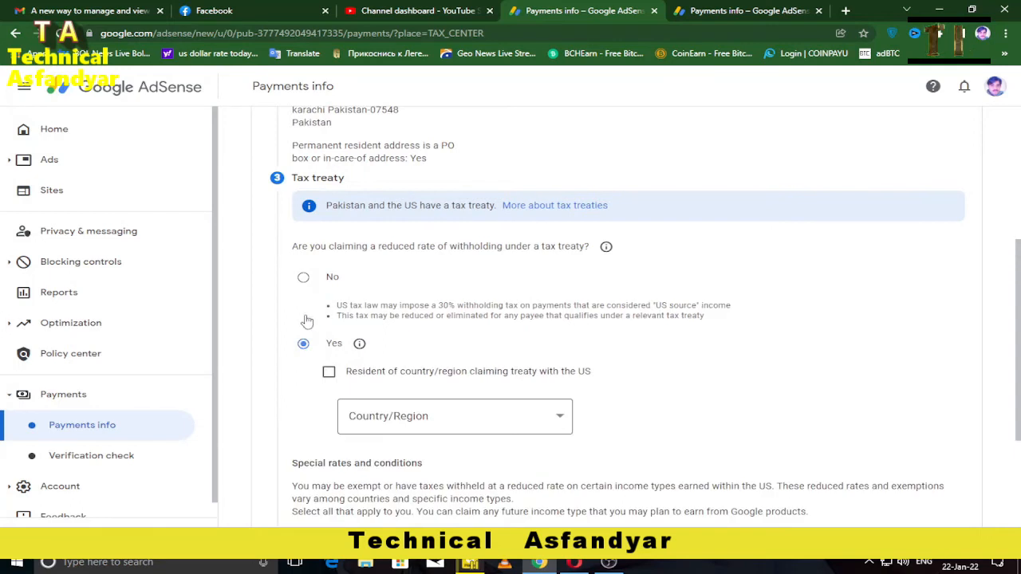
{"action": "left_click", "coordinate": [327, 373]}
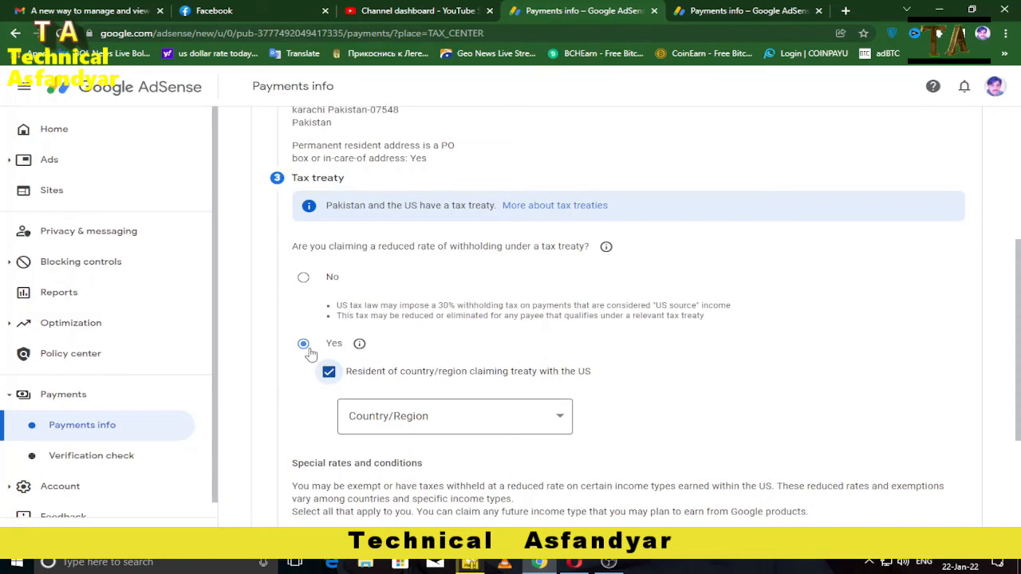
{"action": "left_click", "coordinate": [518, 429]}
{"action": "key", "text": "p"}
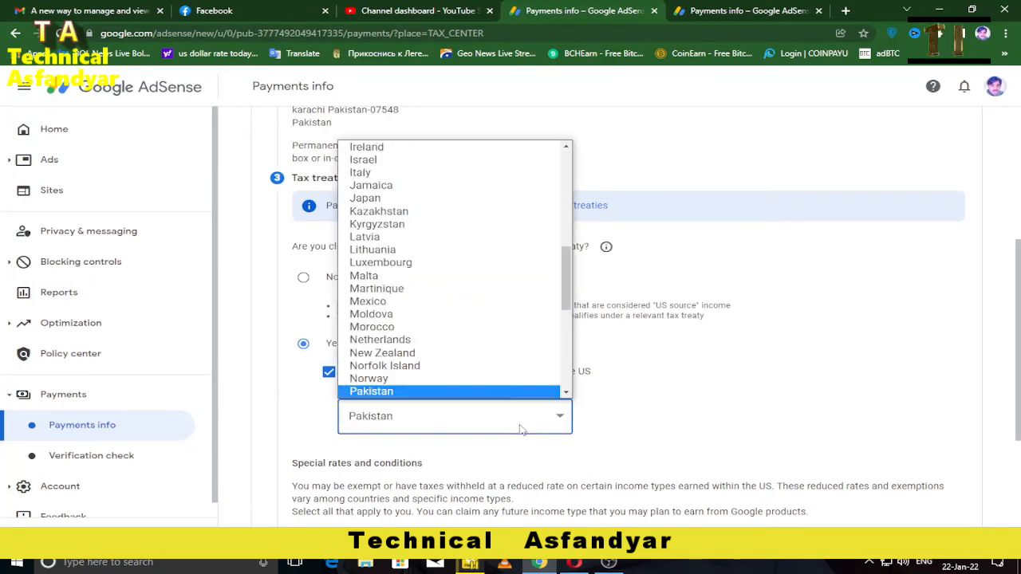
{"action": "scroll", "coordinate": [397, 398], "scroll_direction": "down", "scroll_amount": 1}
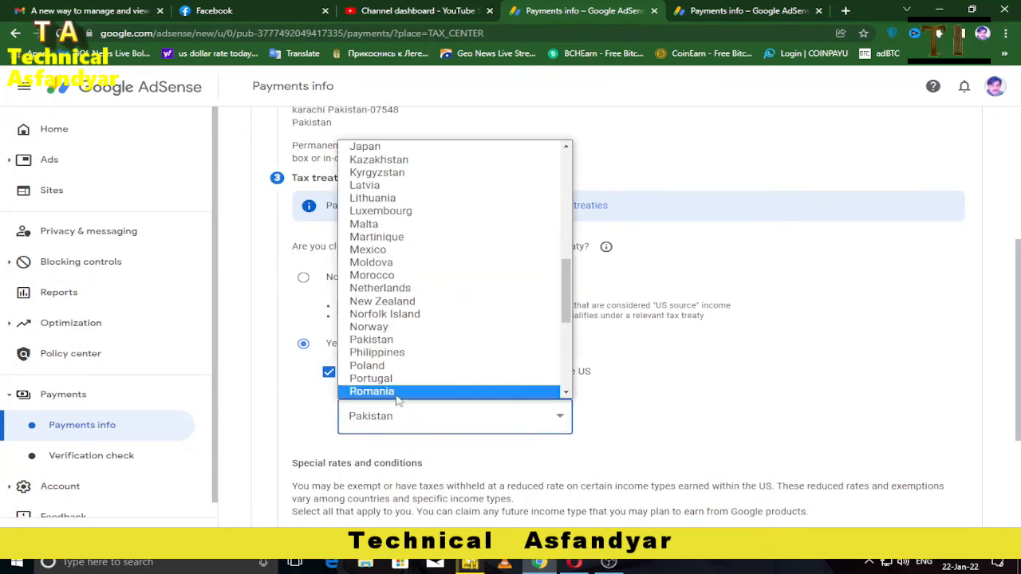
{"action": "left_click", "coordinate": [393, 340]}
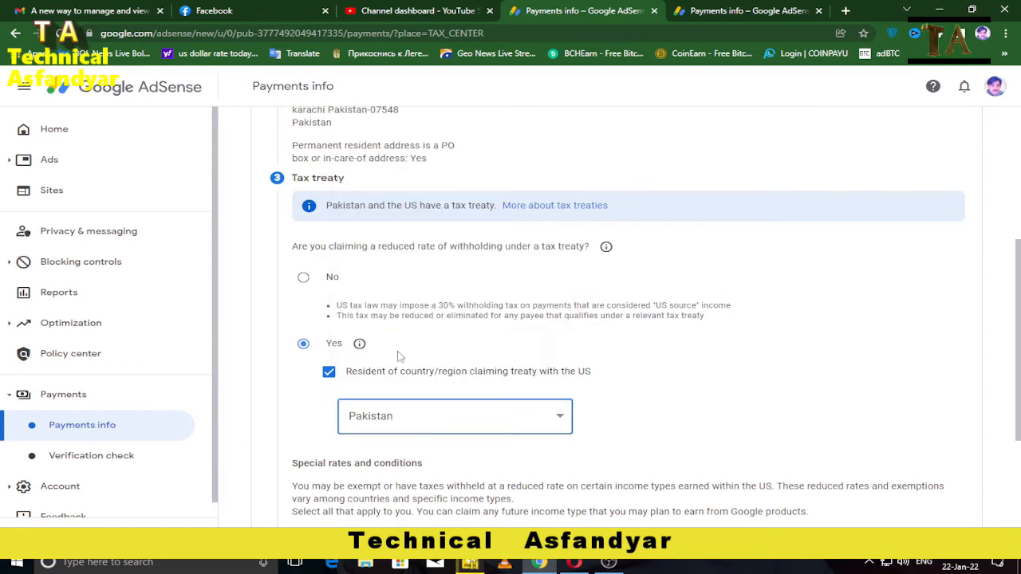
- Claim Services income under Article 3 and paragraph 2 with the 0% (Reduced treaty rate), and check the reason for meeting the treaty terms
{"action": "scroll", "coordinate": [572, 435], "scroll_direction": "down", "scroll_amount": 2}
{"action": "scroll", "coordinate": [531, 311], "scroll_direction": "down", "scroll_amount": 1}
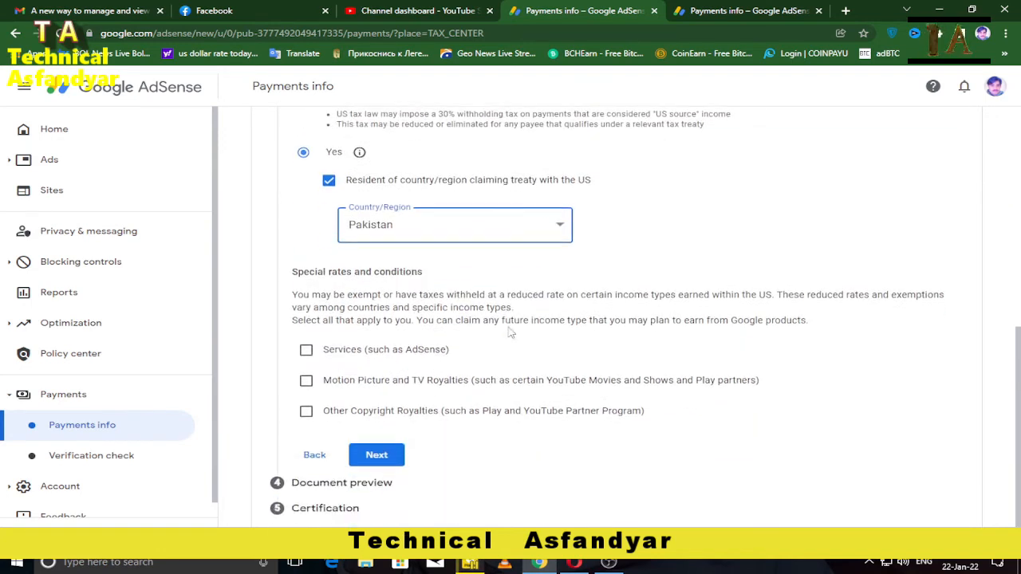
{"action": "left_click", "coordinate": [305, 352]}
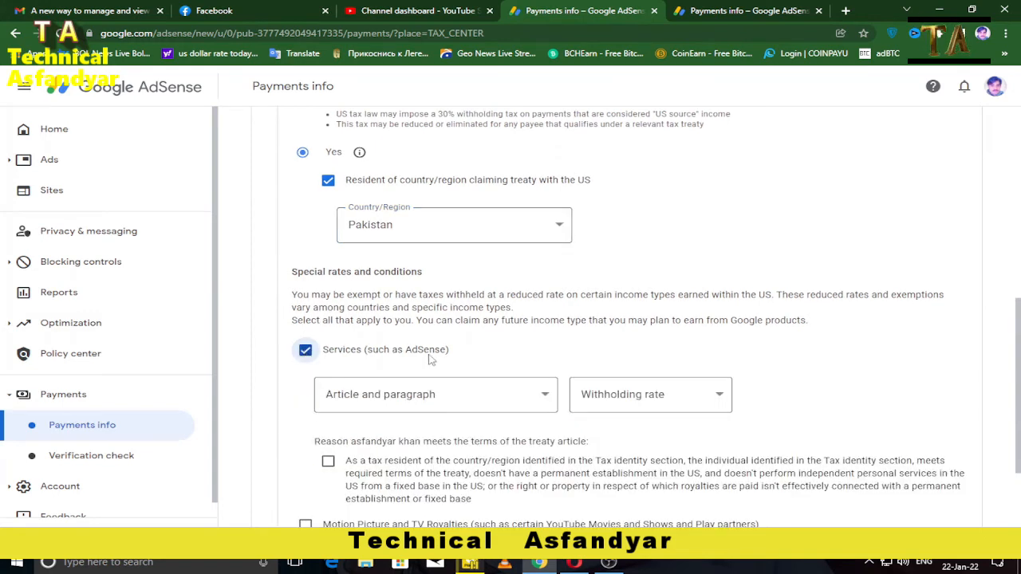
{"action": "left_click", "coordinate": [514, 399]}
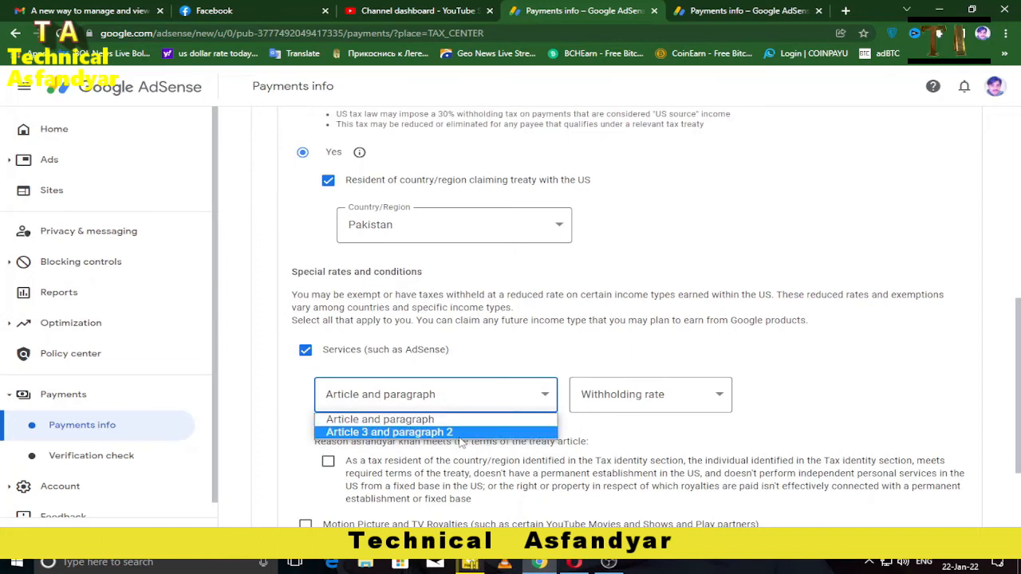
{"action": "left_click", "coordinate": [425, 436]}
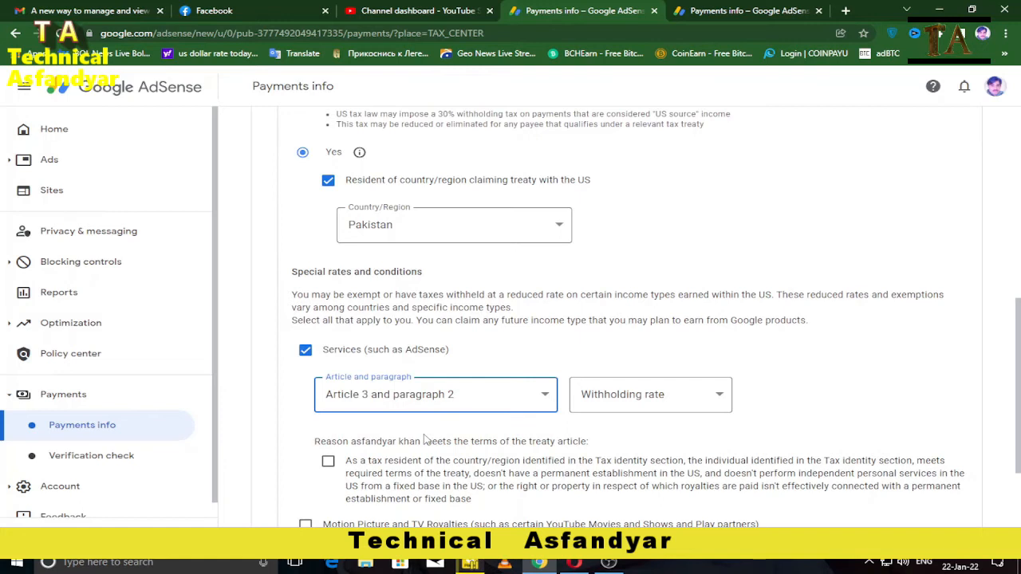
{"action": "left_click", "coordinate": [694, 404]}
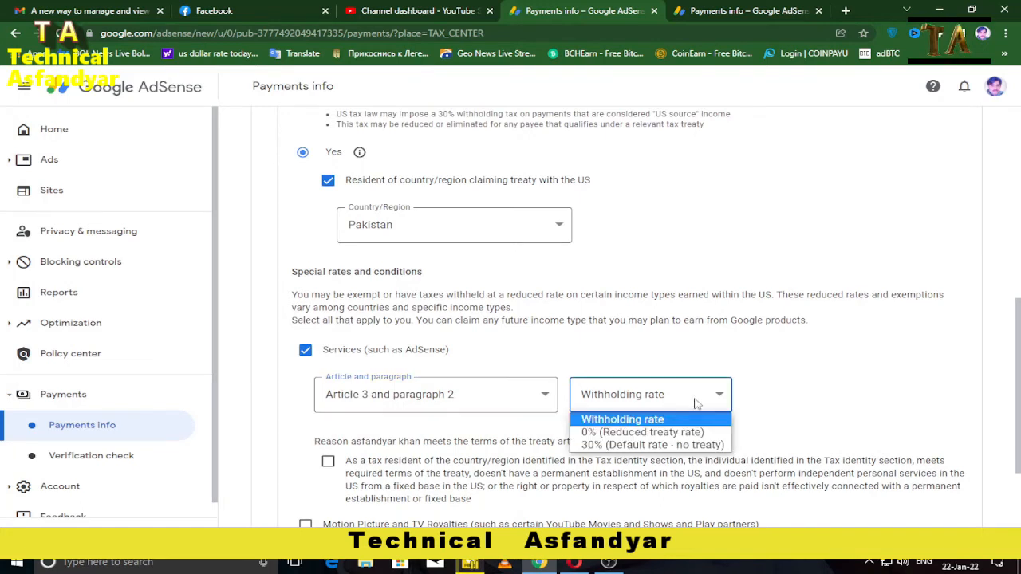
{"action": "left_click", "coordinate": [666, 431]}
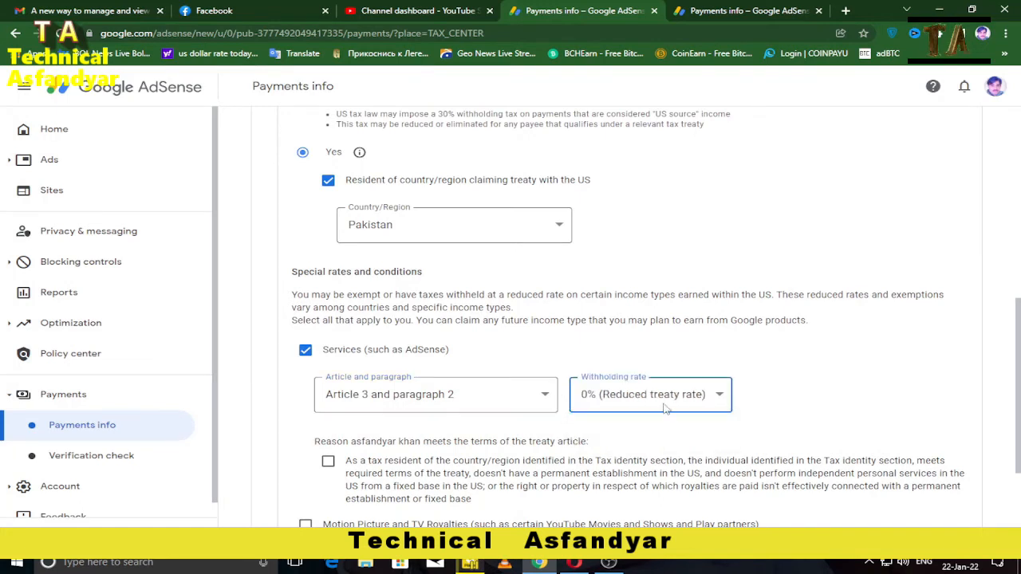
{"action": "scroll", "coordinate": [582, 411], "scroll_direction": "down", "scroll_amount": 2}
{"action": "left_click", "coordinate": [328, 273]}
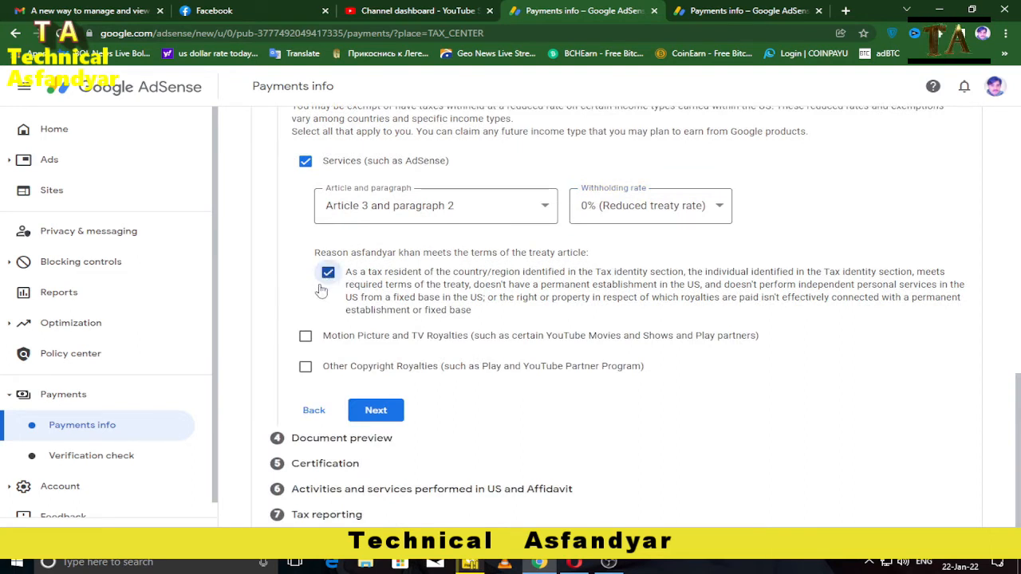
- Add Motion Picture and TV Royalties with No treaty for this income type and the 30% default rate, and check its treaty-terms reason
{"action": "left_click", "coordinate": [305, 337]}
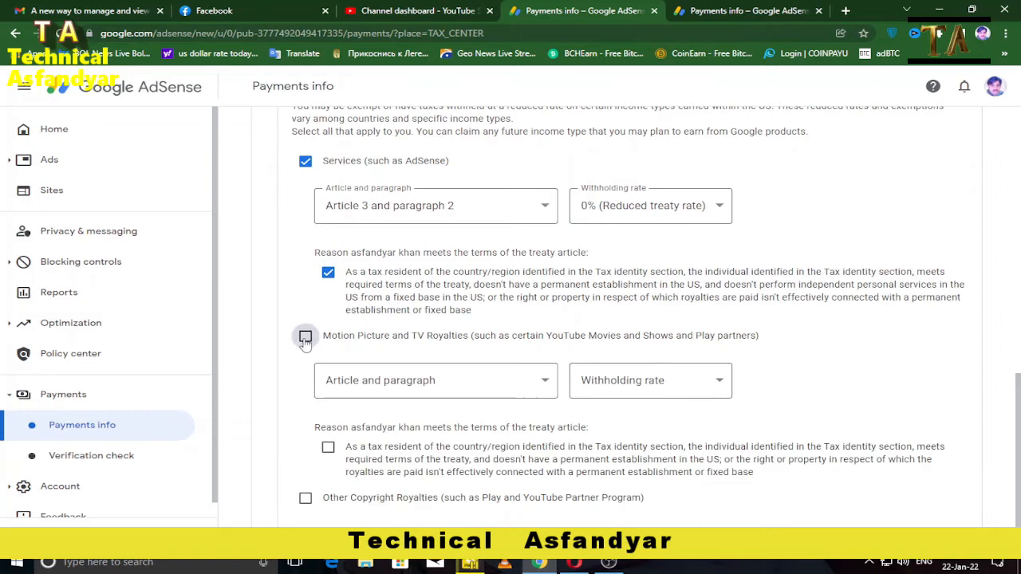
{"action": "left_click", "coordinate": [531, 386]}
{"action": "left_click", "coordinate": [482, 416]}
{"action": "left_click", "coordinate": [718, 383]}
{"action": "left_click", "coordinate": [678, 418]}
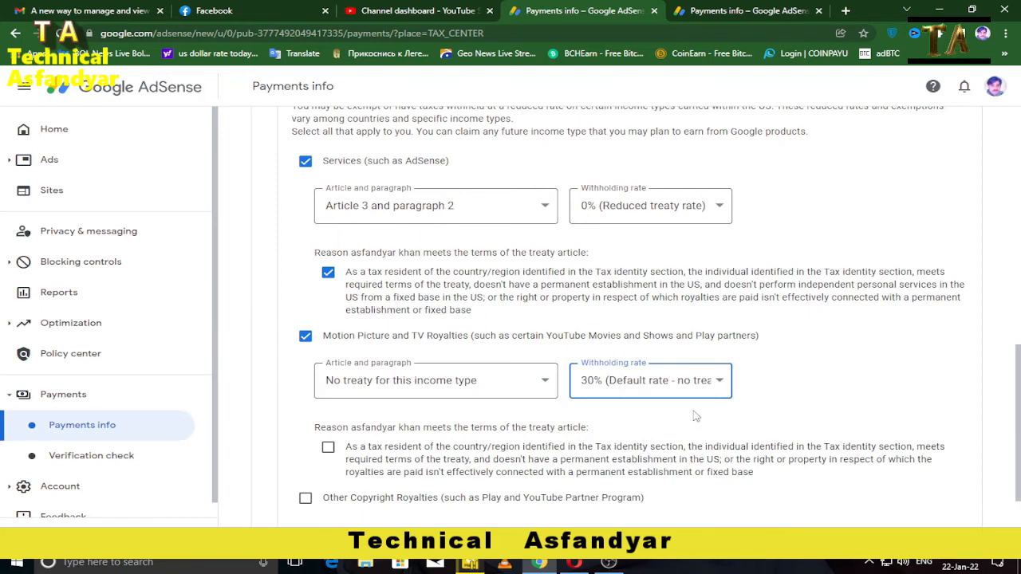
{"action": "scroll", "coordinate": [401, 411], "scroll_direction": "down", "scroll_amount": 1}
{"action": "left_click", "coordinate": [328, 384]}
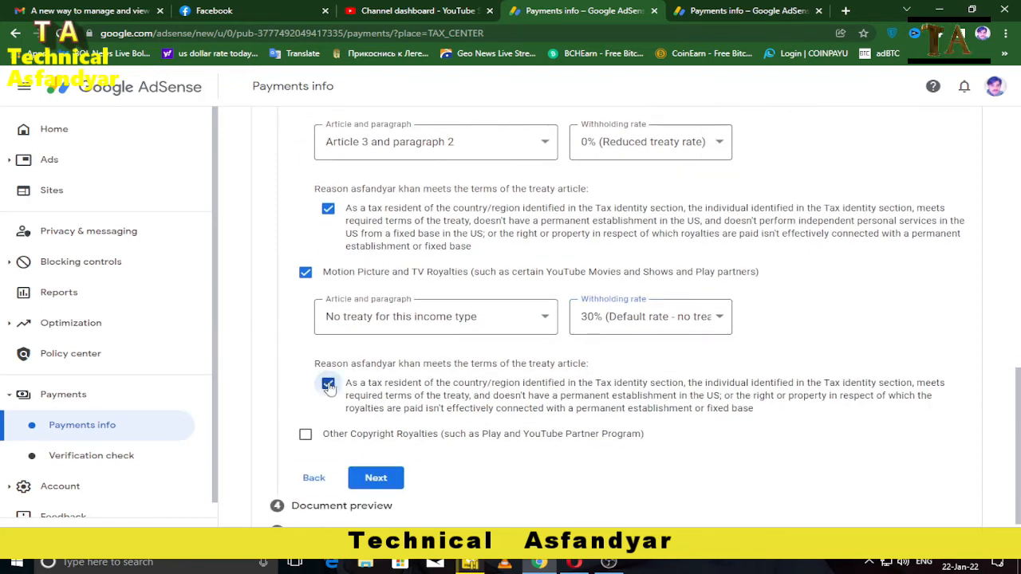
- Add Other Copyright Royalties under Article 8 and paragraph 1 with the 0% (Reduced treaty rate), and check its treaty-terms reason
{"action": "left_click", "coordinate": [306, 434]}
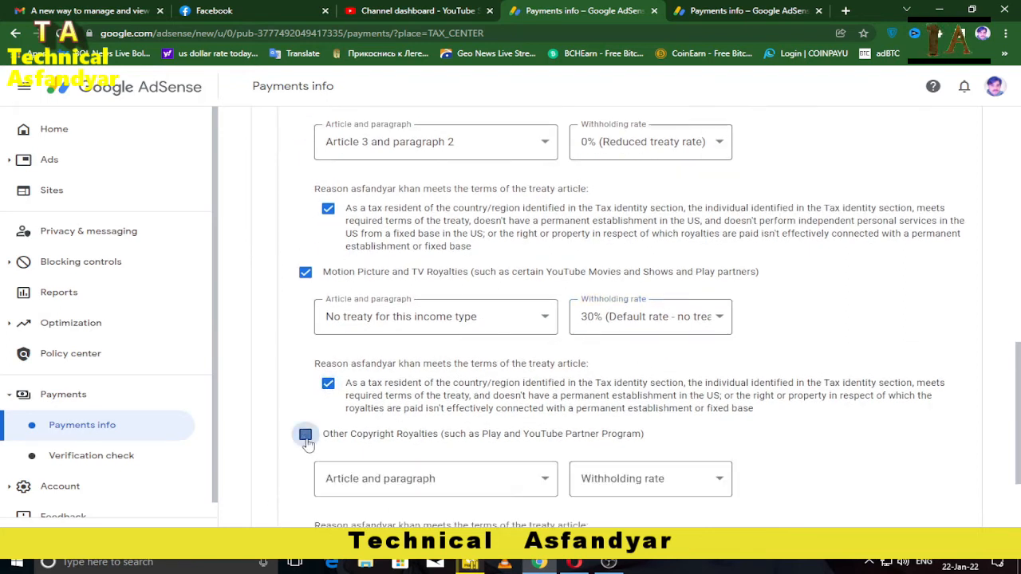
{"action": "scroll", "coordinate": [389, 445], "scroll_direction": "down", "scroll_amount": 2}
{"action": "left_click", "coordinate": [542, 355]}
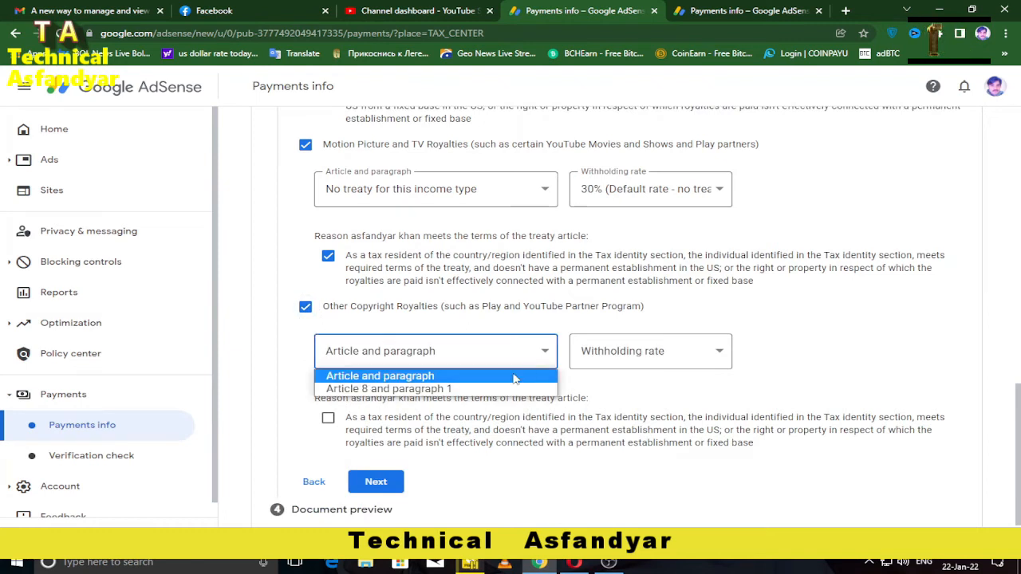
{"action": "left_click", "coordinate": [481, 389]}
{"action": "left_click", "coordinate": [718, 353]}
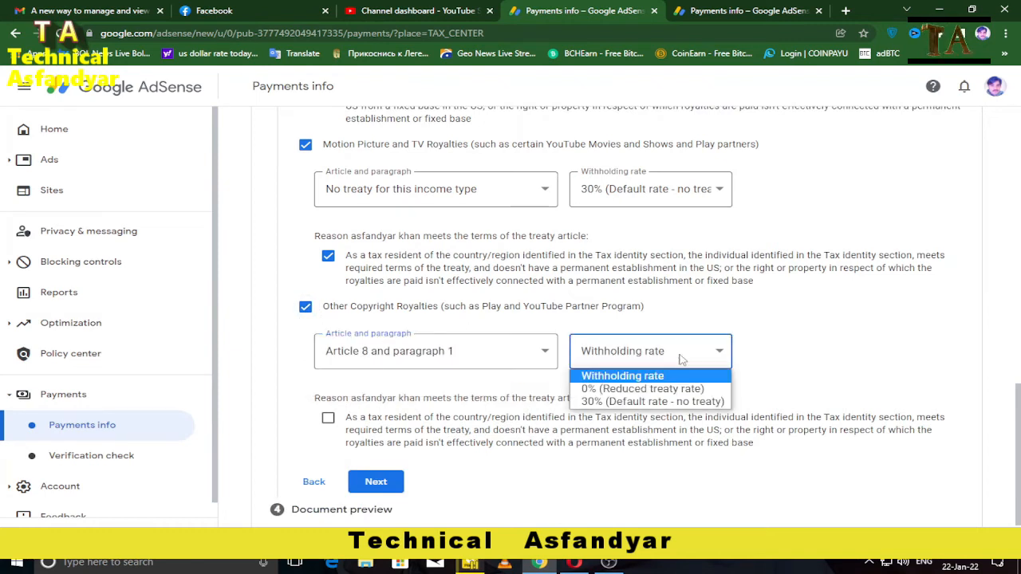
{"action": "left_click", "coordinate": [640, 390]}
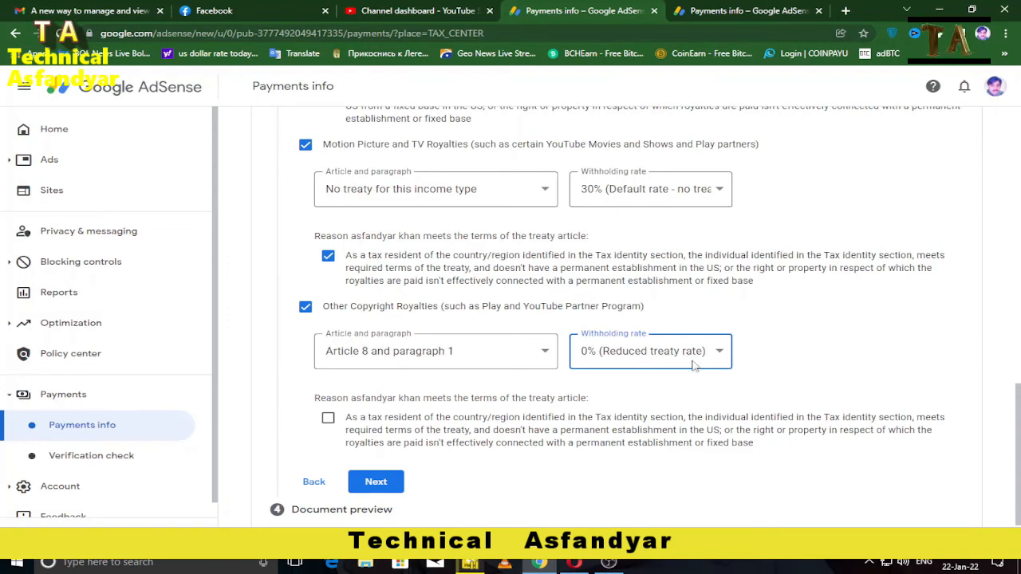
{"action": "scroll", "coordinate": [649, 375], "scroll_direction": "down", "scroll_amount": 1}
{"action": "left_click", "coordinate": [327, 355]}
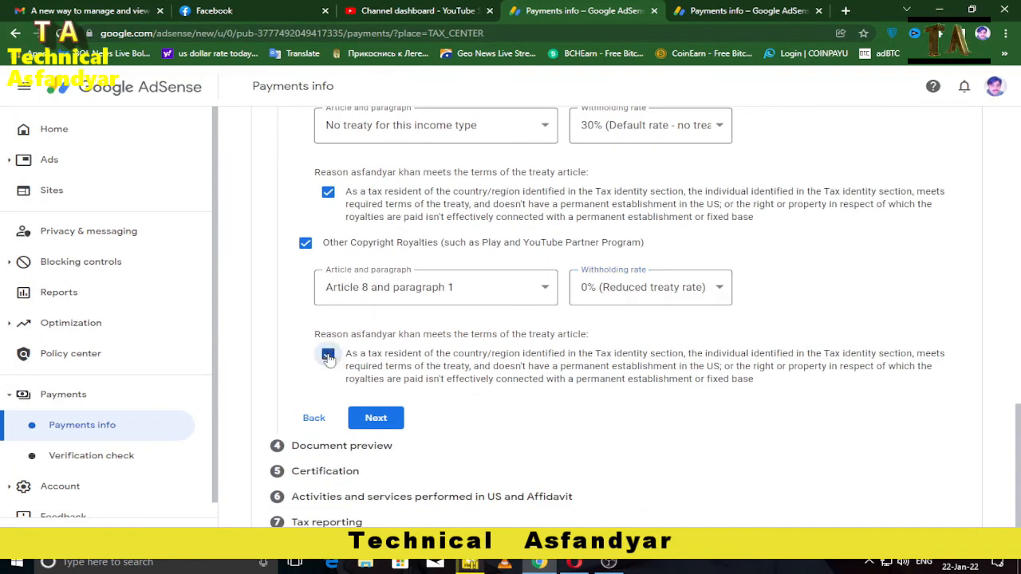
- Continue to Document preview, confirm that the generated tax documents have been reviewed, and proceed to Certification
{"action": "left_click", "coordinate": [375, 422]}
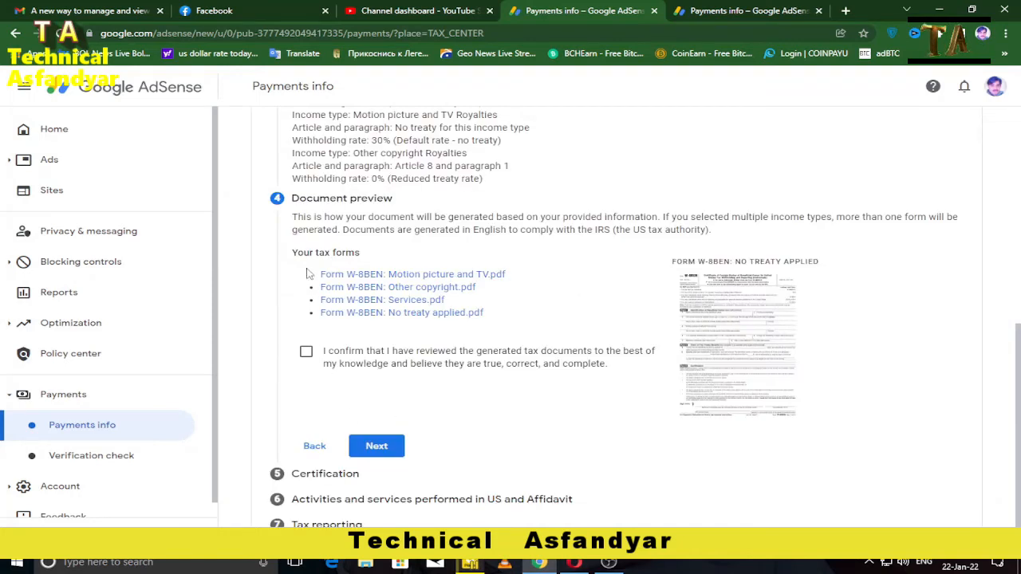
{"action": "left_click", "coordinate": [307, 352]}
{"action": "left_click", "coordinate": [369, 446]}
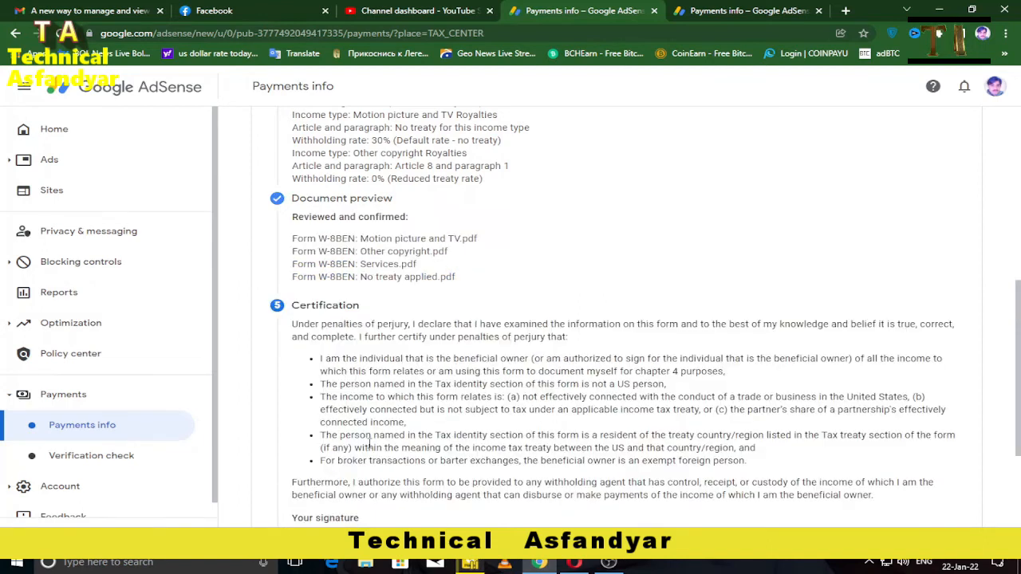
- Sign the certification with the taxpayer's full legal name, declare the form completed on one's own behalf, and continue to the next section
{"action": "left_click", "coordinate": [341, 369]}
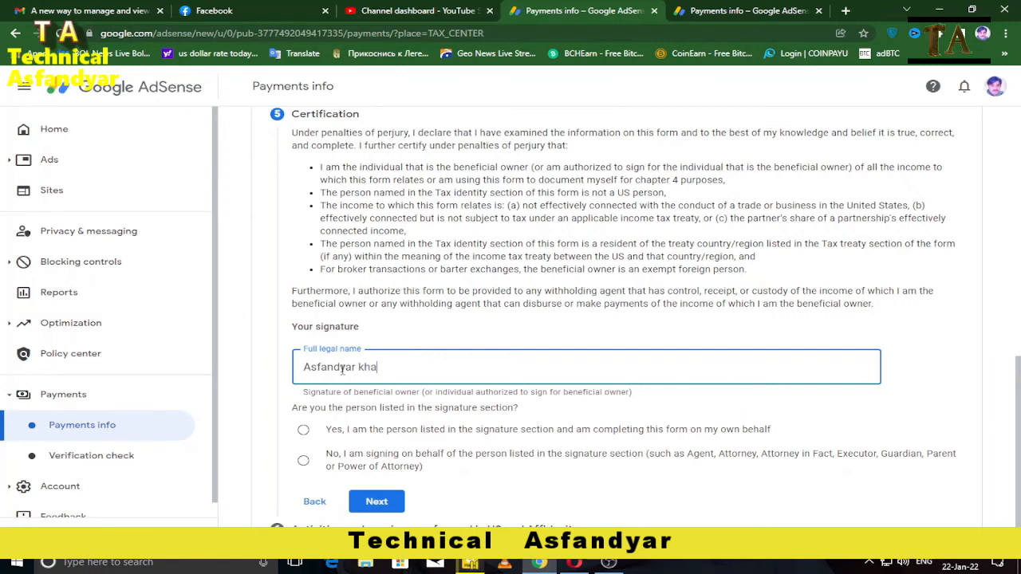
{"action": "scroll", "coordinate": [359, 431], "scroll_direction": "down", "scroll_amount": 1}
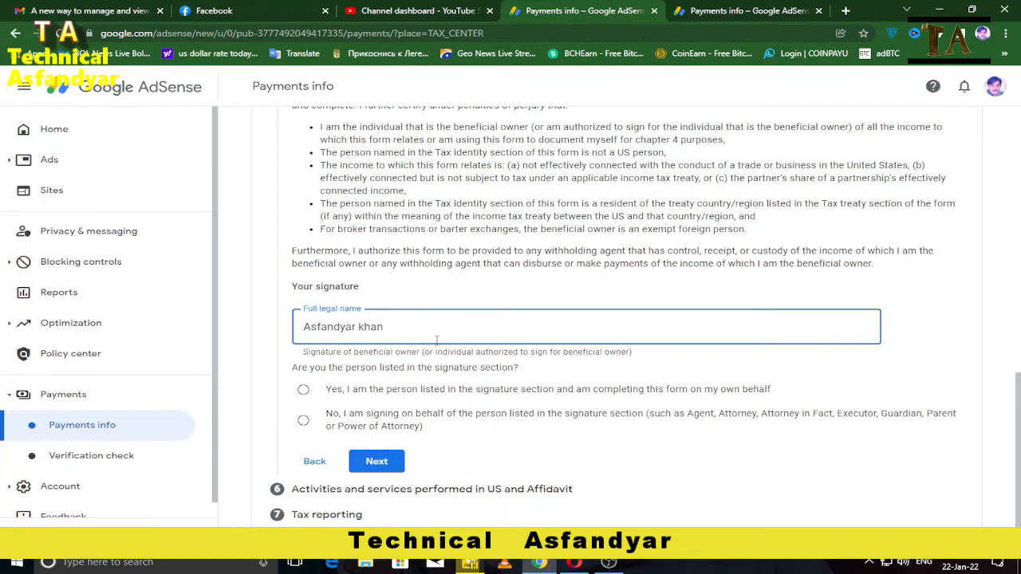
{"action": "left_click_drag", "start_coordinate": [285, 371], "coordinate": [876, 438]}
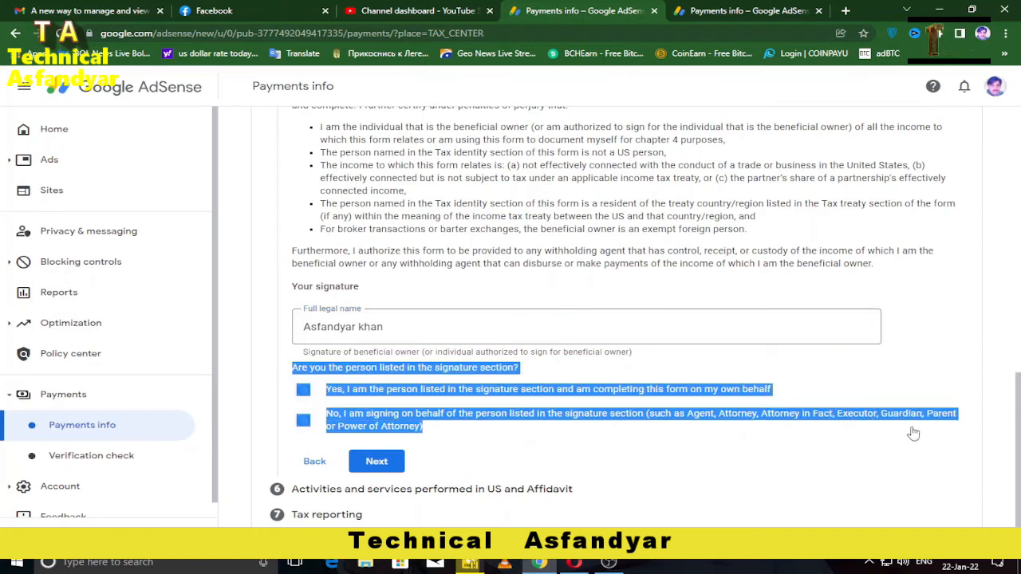
{"action": "left_click", "coordinate": [331, 412]}
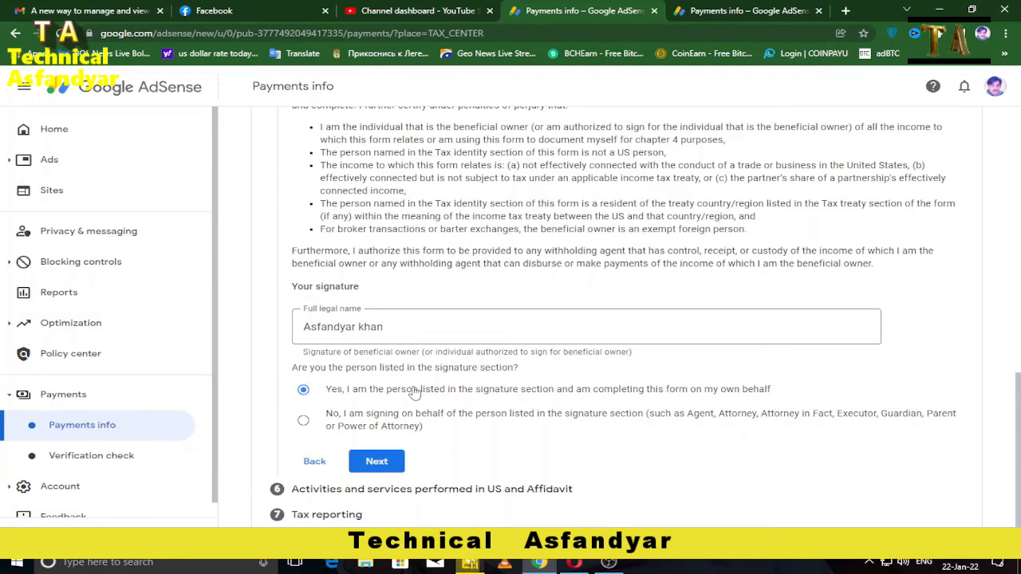
{"action": "left_click", "coordinate": [377, 465]}
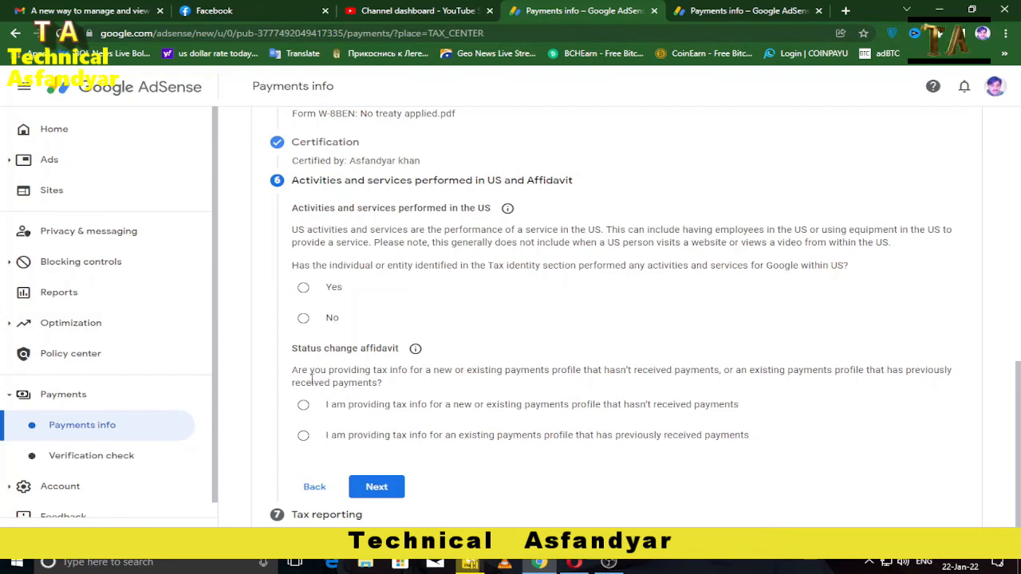
- Declare and certify that no services are performed within the US, state that the payments profile hasn't received payments, and continue to Tax reporting
{"action": "left_click", "coordinate": [303, 318]}
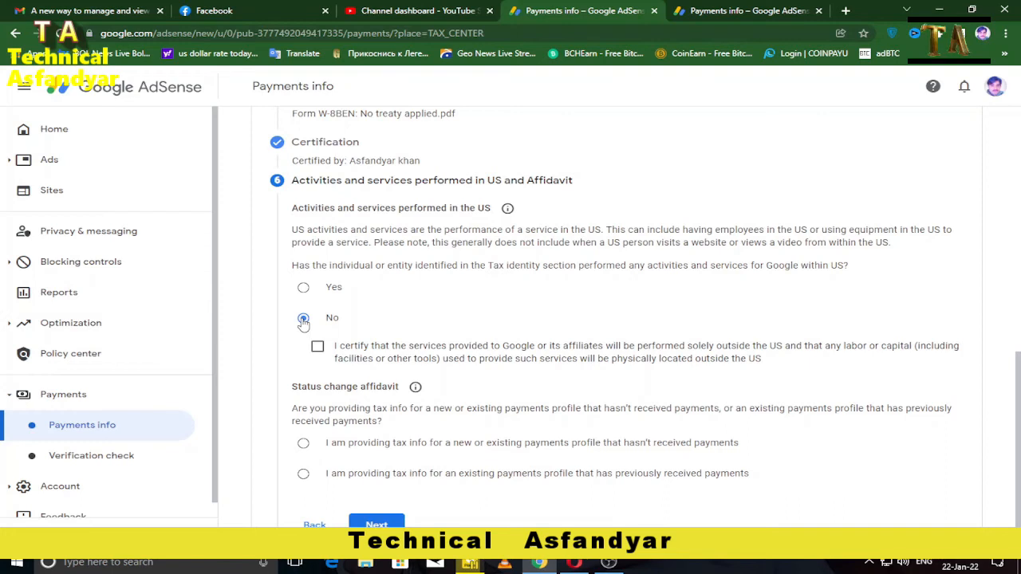
{"action": "left_click", "coordinate": [318, 349]}
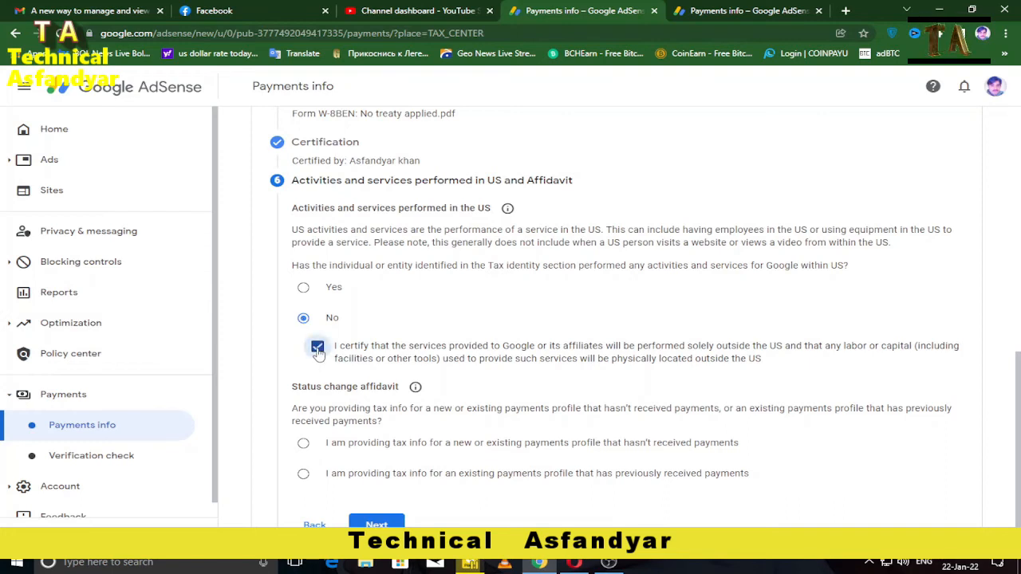
{"action": "scroll", "coordinate": [334, 394], "scroll_direction": "down", "scroll_amount": 1}
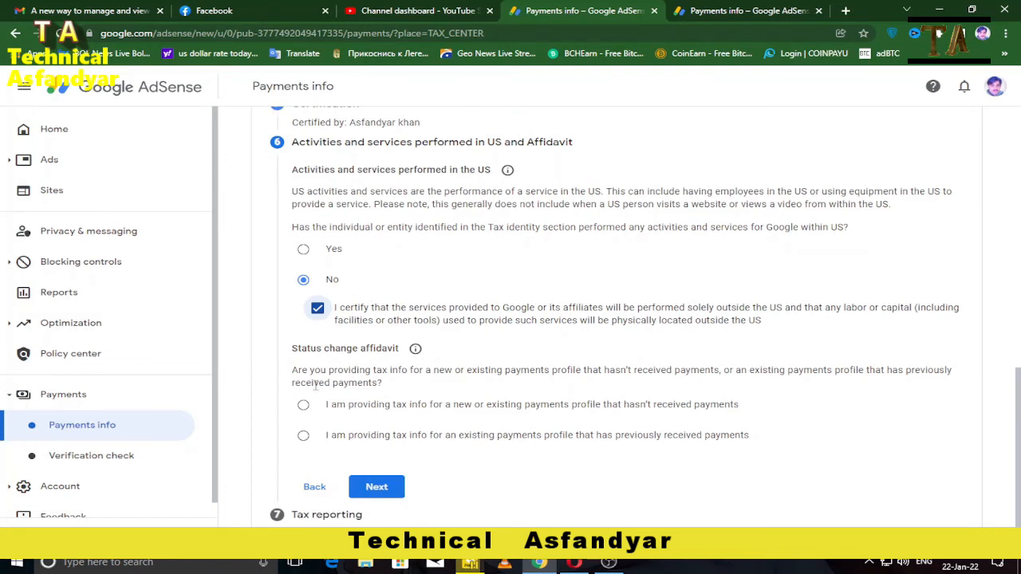
{"action": "left_click_drag", "start_coordinate": [291, 378], "coordinate": [860, 467]}
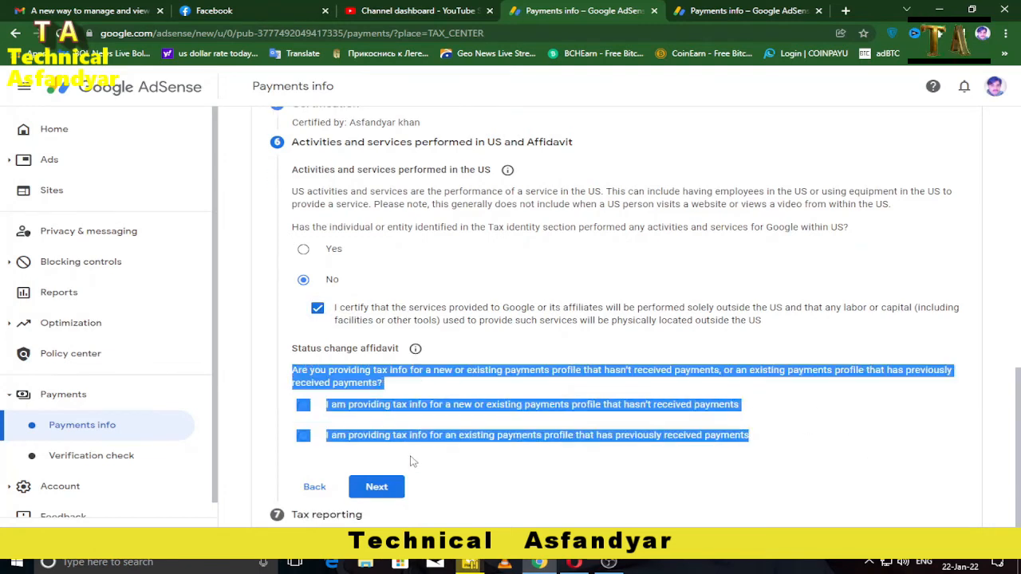
{"action": "left_click", "coordinate": [412, 461]}
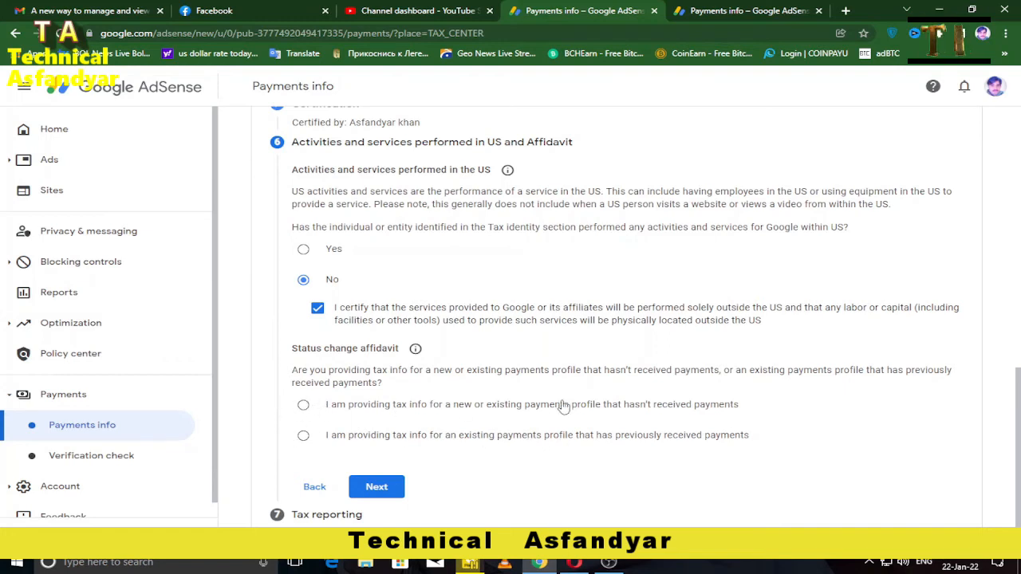
{"action": "left_click", "coordinate": [304, 406]}
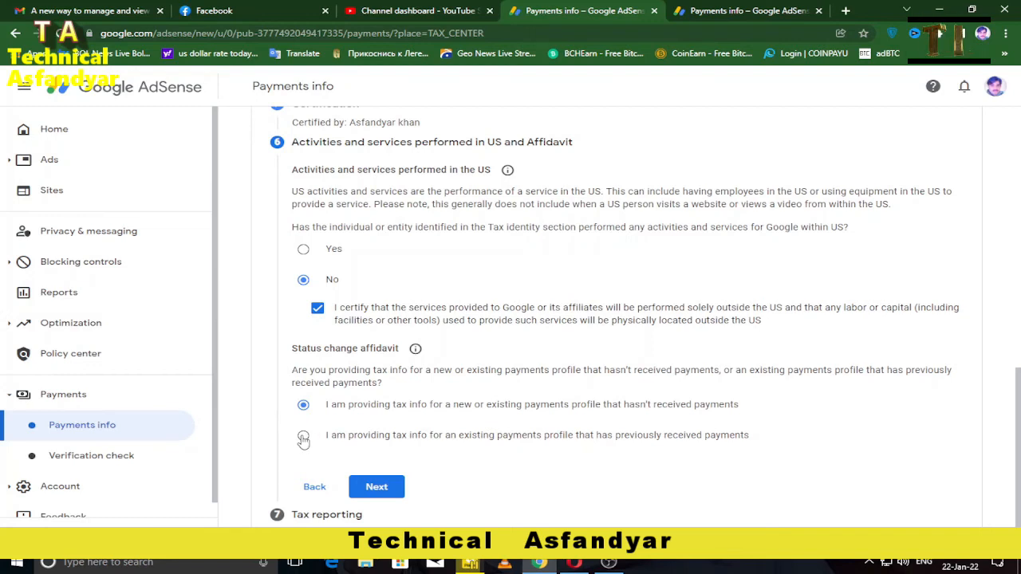
{"action": "left_click", "coordinate": [376, 487]}
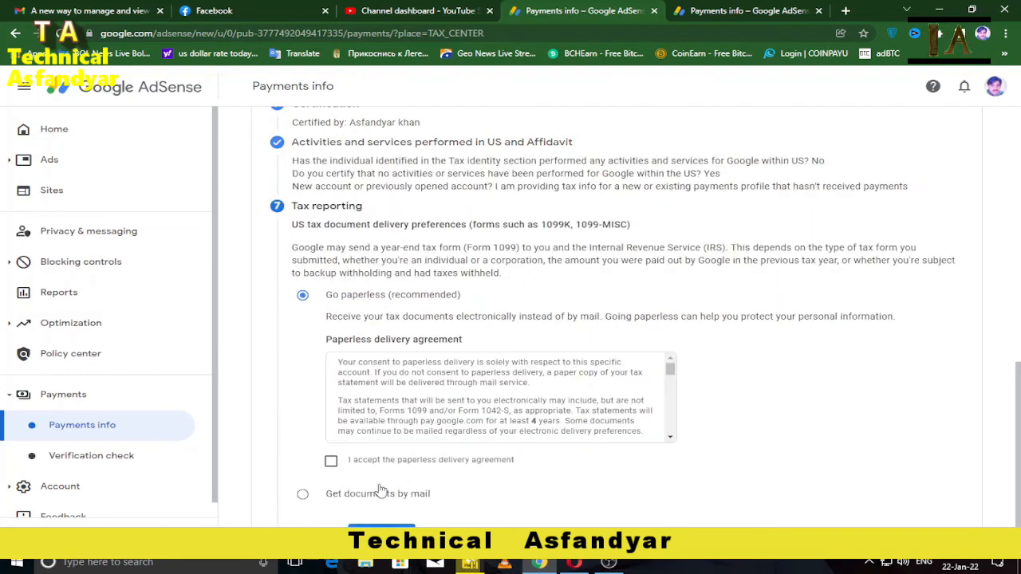
- Choose Go paperless for tax documents, accept the paperless delivery agreement, and submit the tax info
{"action": "scroll", "coordinate": [381, 490], "scroll_direction": "down", "scroll_amount": 1}
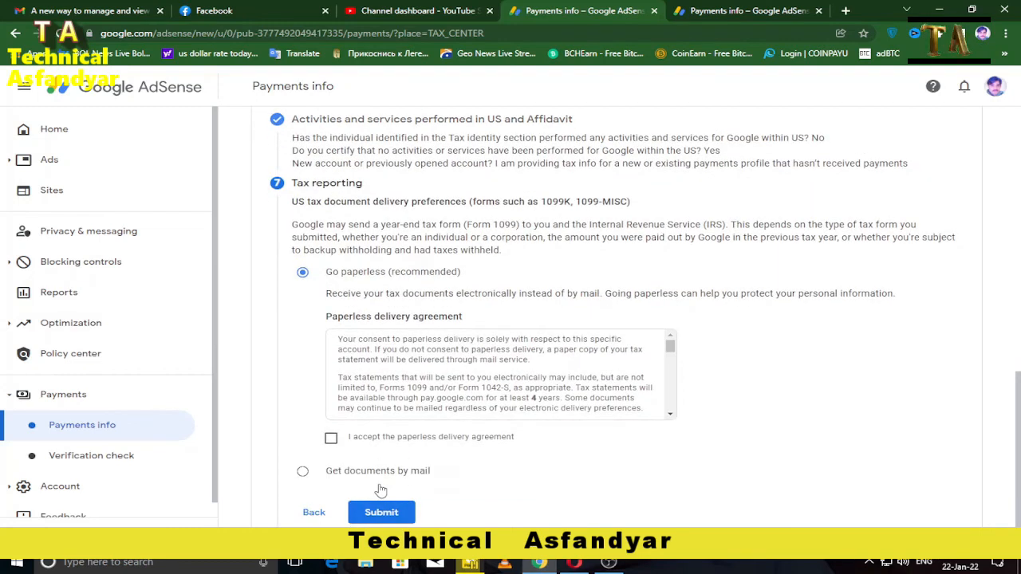
{"action": "left_click", "coordinate": [331, 441]}
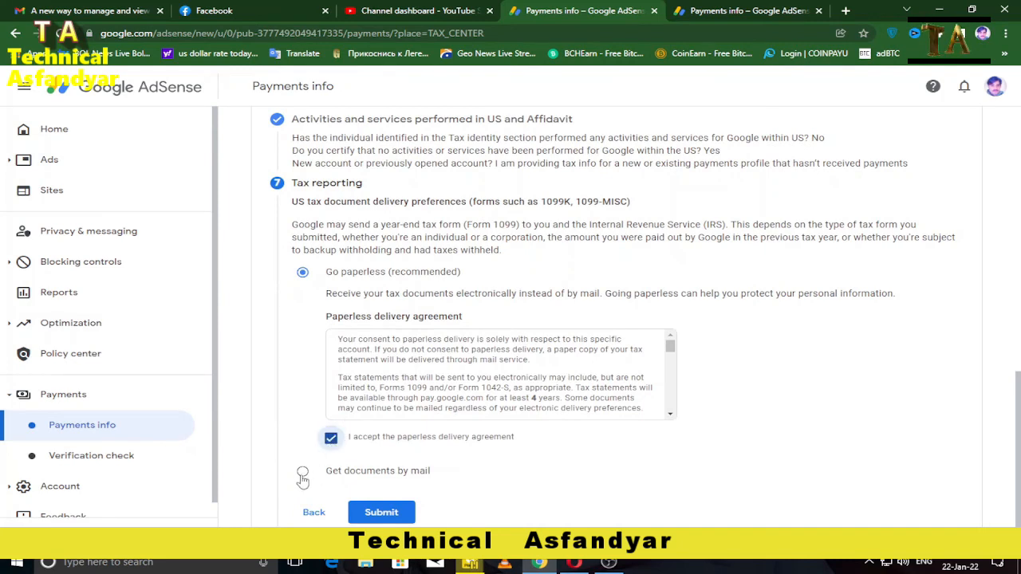
{"action": "left_click", "coordinate": [303, 473]}
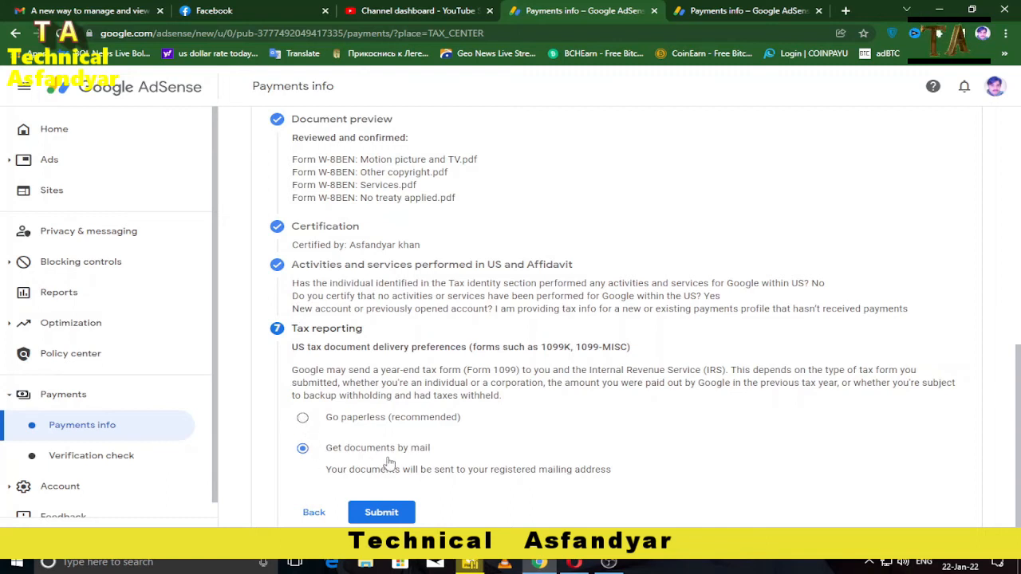
{"action": "left_click", "coordinate": [303, 420]}
{"action": "scroll", "coordinate": [329, 429], "scroll_direction": "down", "scroll_amount": 2}
{"action": "left_click", "coordinate": [331, 439]}
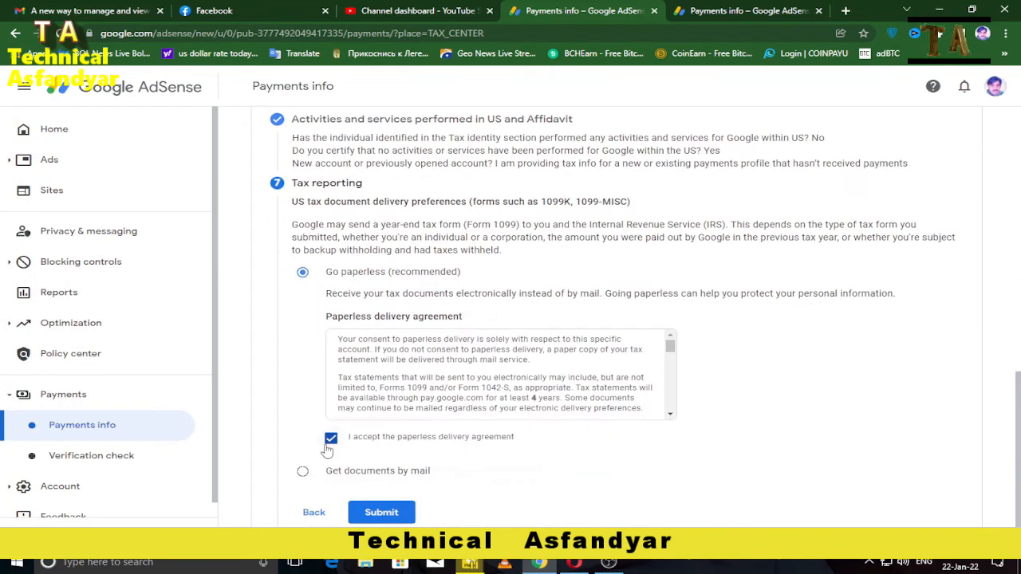
{"action": "left_click", "coordinate": [390, 515]}
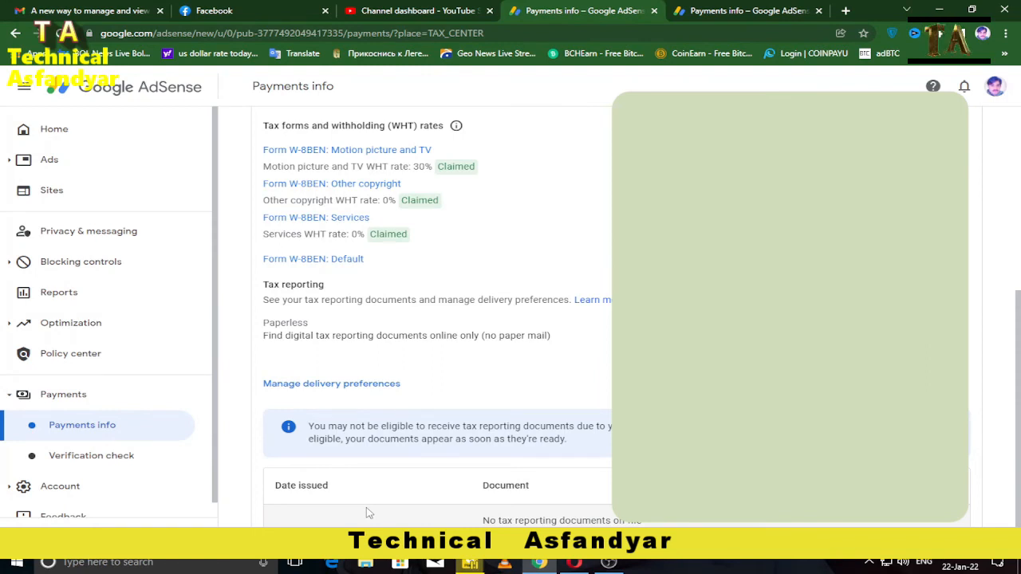
- Review the submitted W-8BEN's status, the withholding rates per income type, and the tax reporting section
{"action": "scroll", "coordinate": [367, 512], "scroll_direction": "up", "scroll_amount": 2}
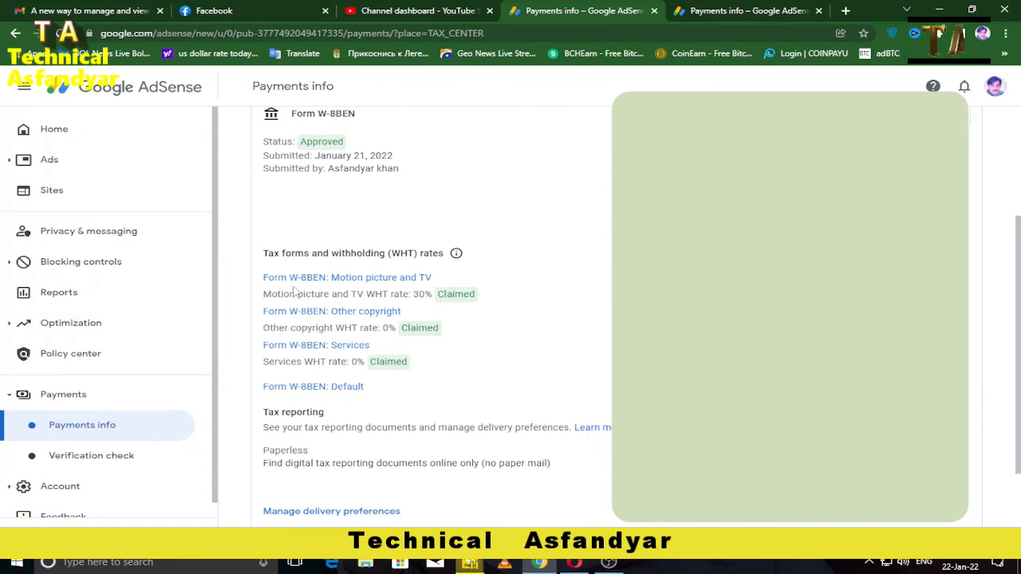
{"action": "triple_click", "coordinate": [459, 290]}
{"action": "left_click_drag", "start_coordinate": [437, 305], "coordinate": [454, 371]}
{"action": "left_click", "coordinate": [468, 308]}
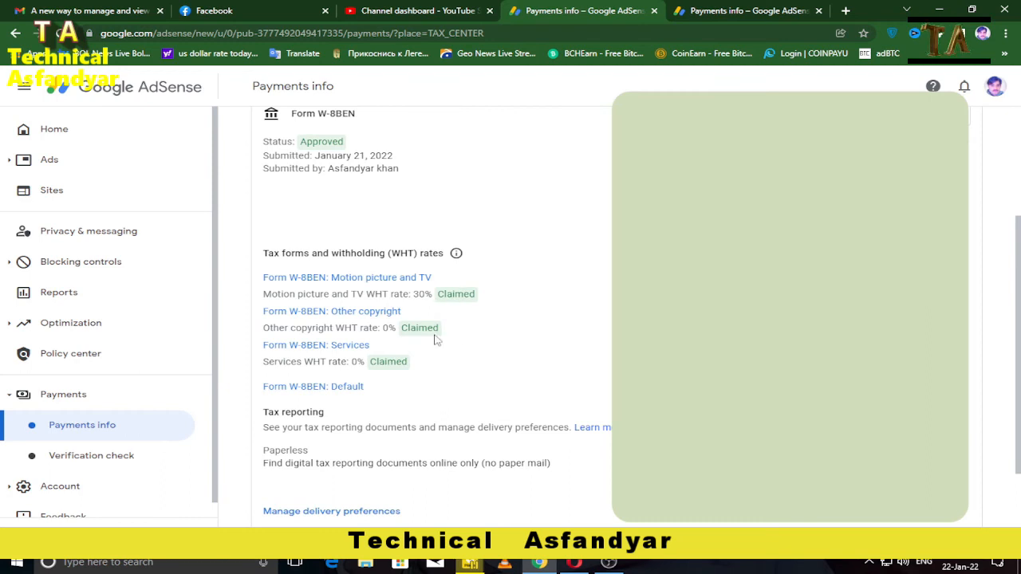
{"action": "scroll", "coordinate": [393, 382], "scroll_direction": "down", "scroll_amount": 2}
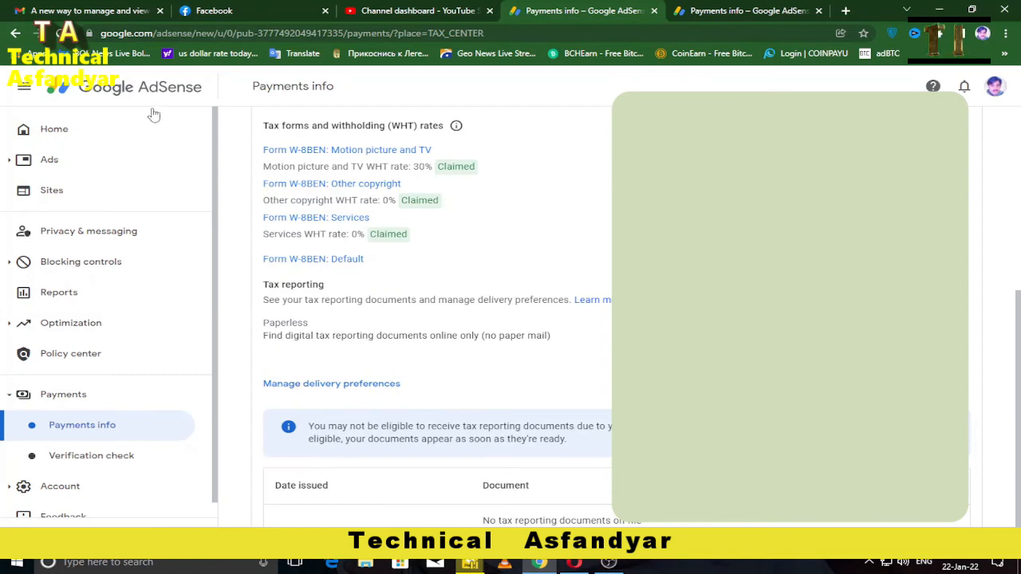
- Switch to Gmail, reload the mailbox, and show the Updates category of the inbox
{"action": "left_click", "coordinate": [103, 17]}
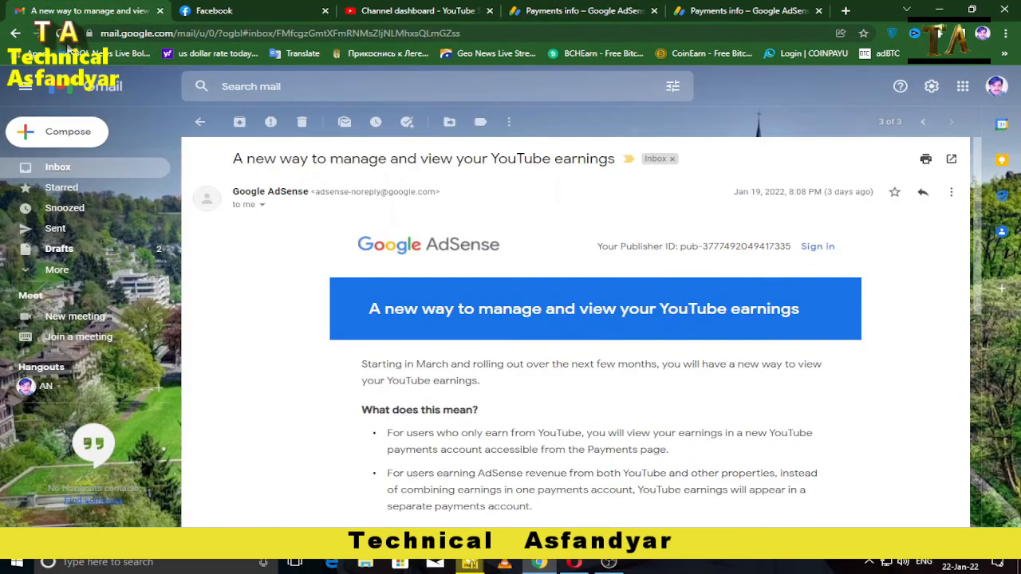
{"action": "left_click", "coordinate": [67, 35]}
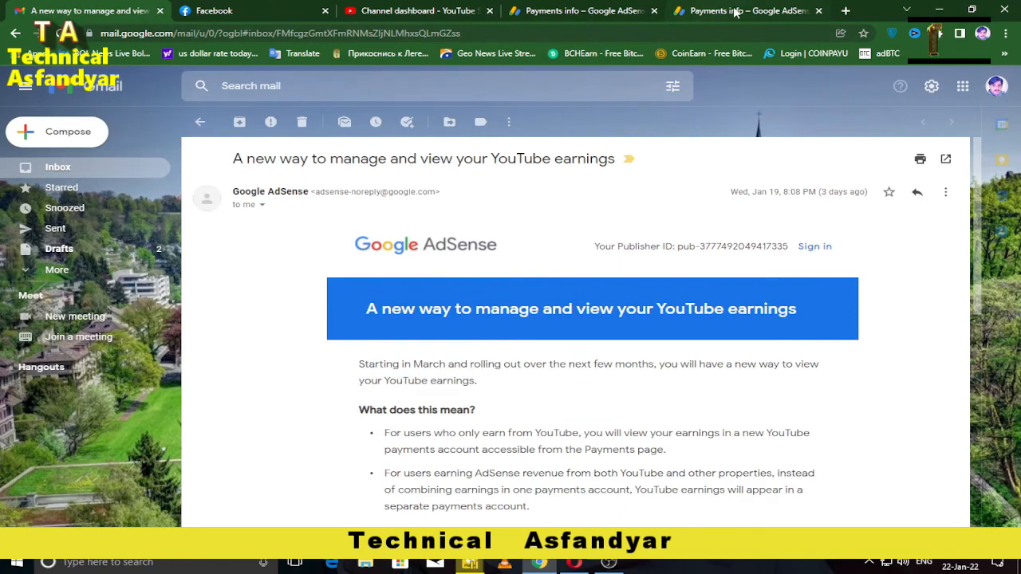
{"action": "left_click", "coordinate": [202, 122]}
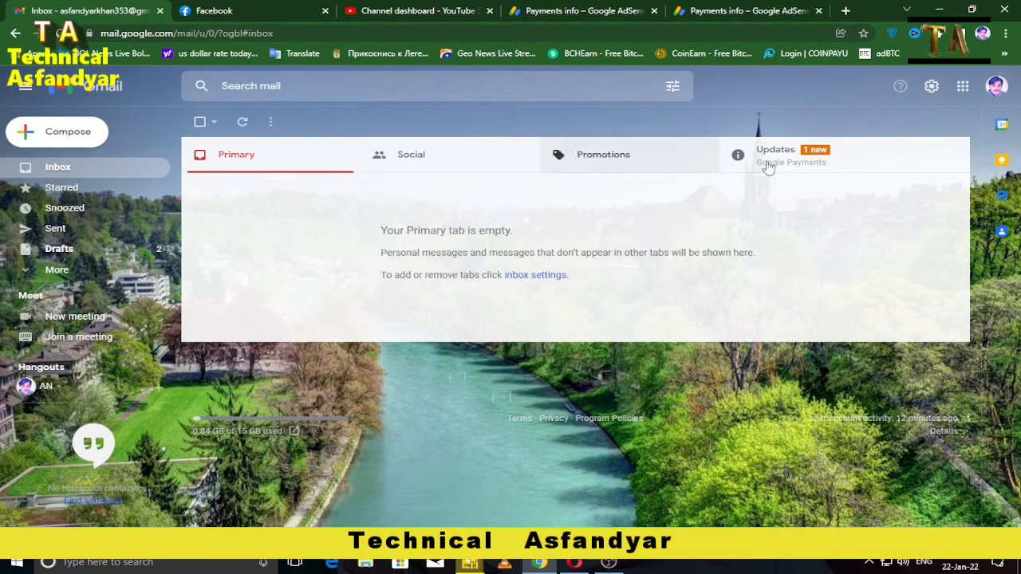
{"action": "left_click", "coordinate": [767, 160]}
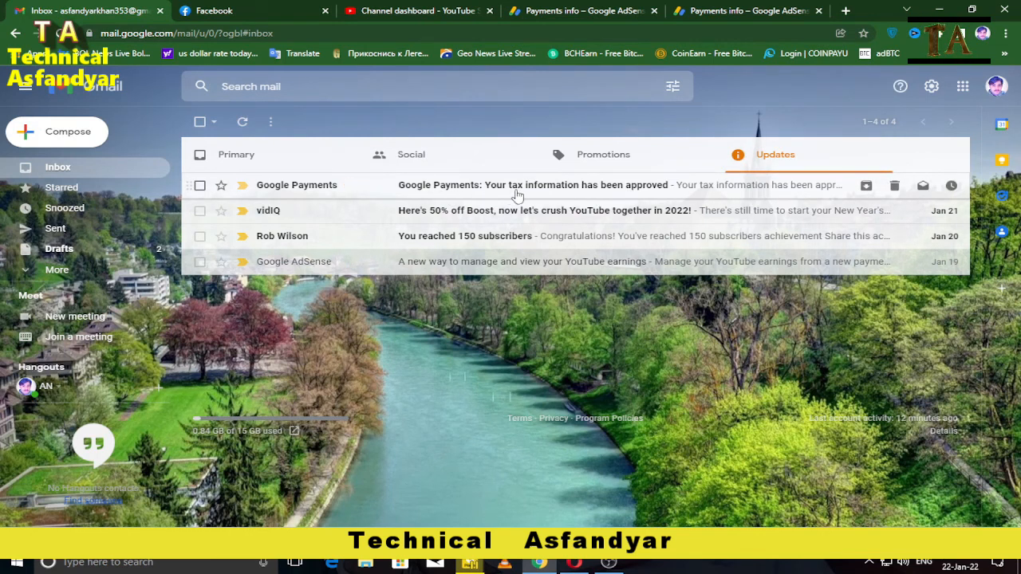
- Open the Google Payments email about the tax information and read it through
{"action": "left_click", "coordinate": [638, 192]}
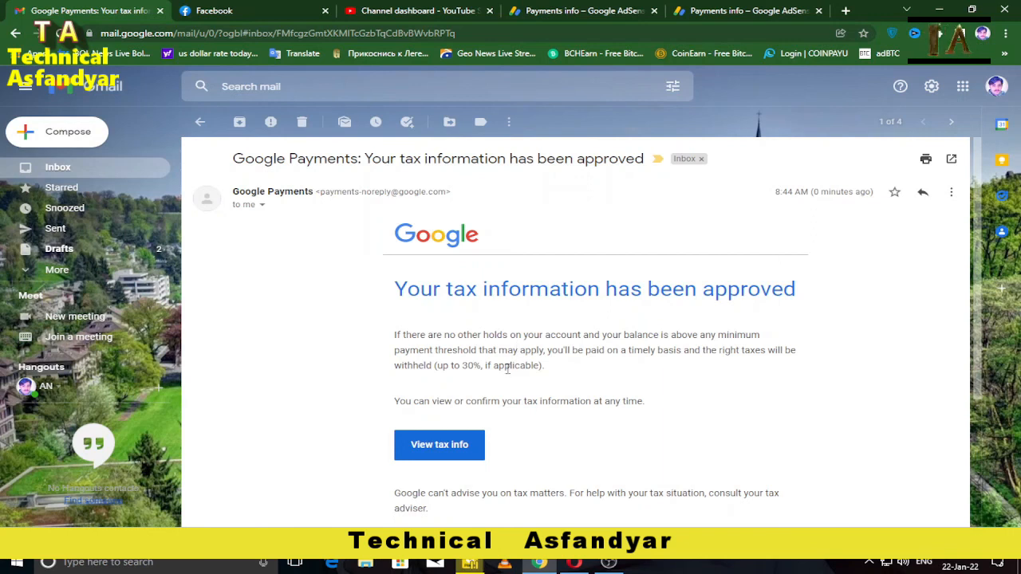
{"action": "scroll", "coordinate": [517, 355], "scroll_direction": "down", "scroll_amount": 2}
{"action": "scroll", "coordinate": [511, 371], "scroll_direction": "up", "scroll_amount": 1}
{"action": "scroll", "coordinate": [517, 368], "scroll_direction": "up", "scroll_amount": 1}
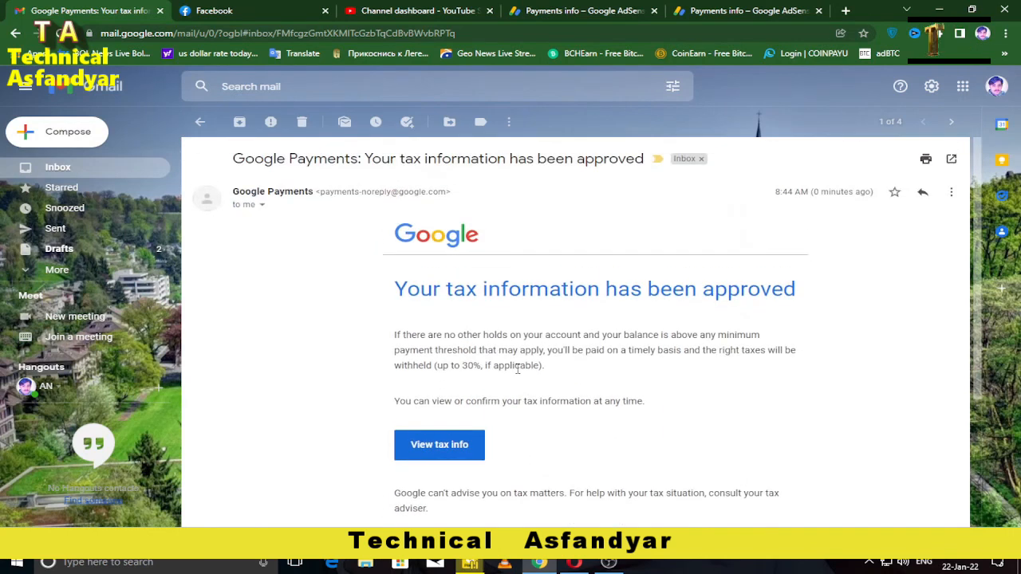
{"action": "scroll", "coordinate": [518, 371], "scroll_direction": "down", "scroll_amount": 1}
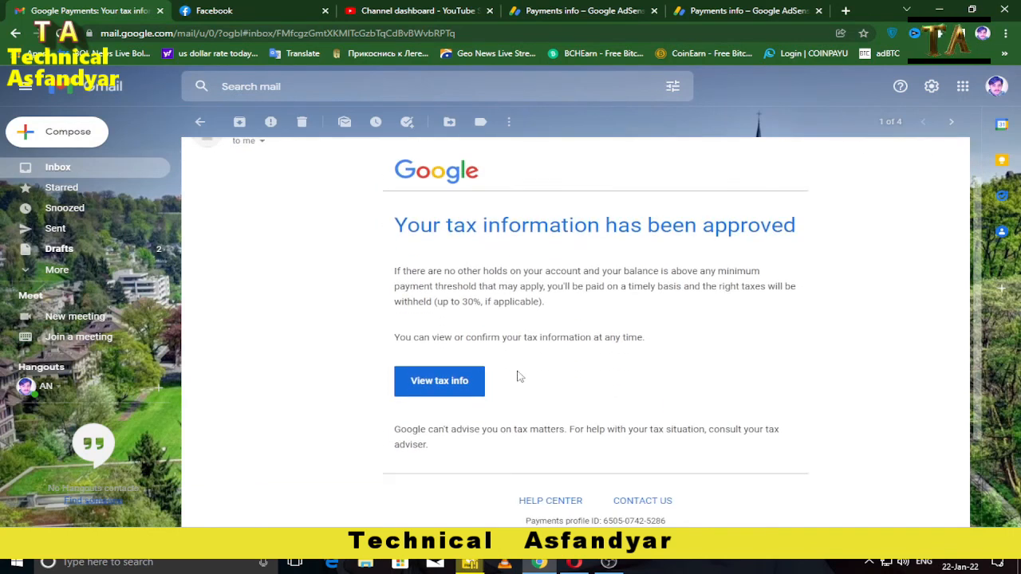
{"action": "scroll", "coordinate": [518, 376], "scroll_direction": "down", "scroll_amount": 3}
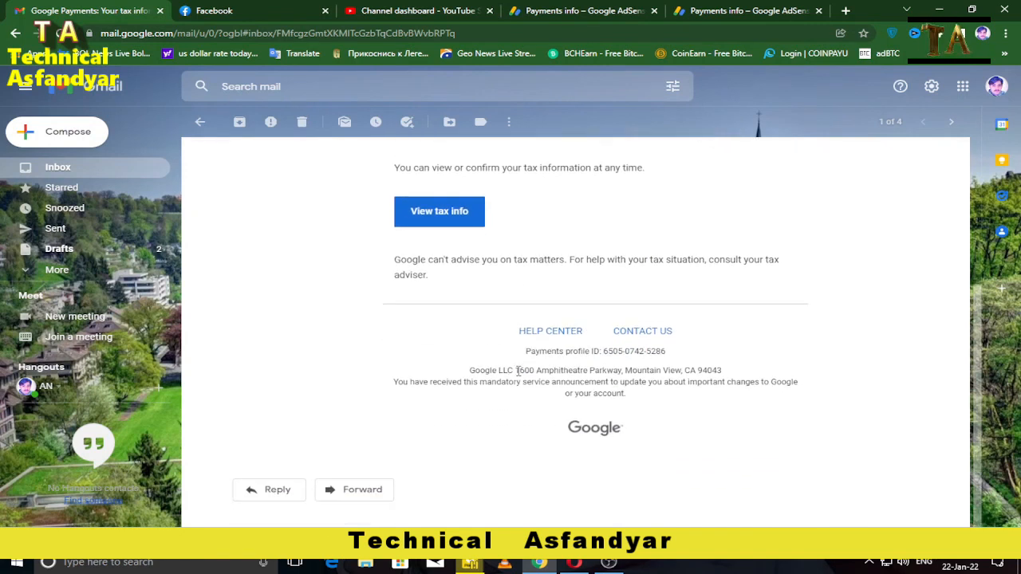
{"action": "scroll", "coordinate": [517, 371], "scroll_direction": "up", "scroll_amount": 4}
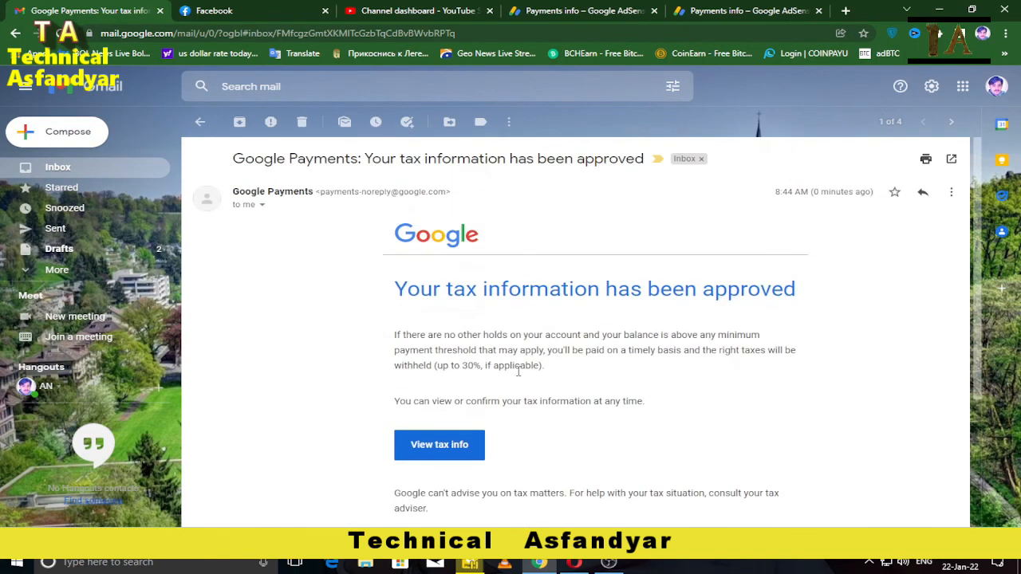